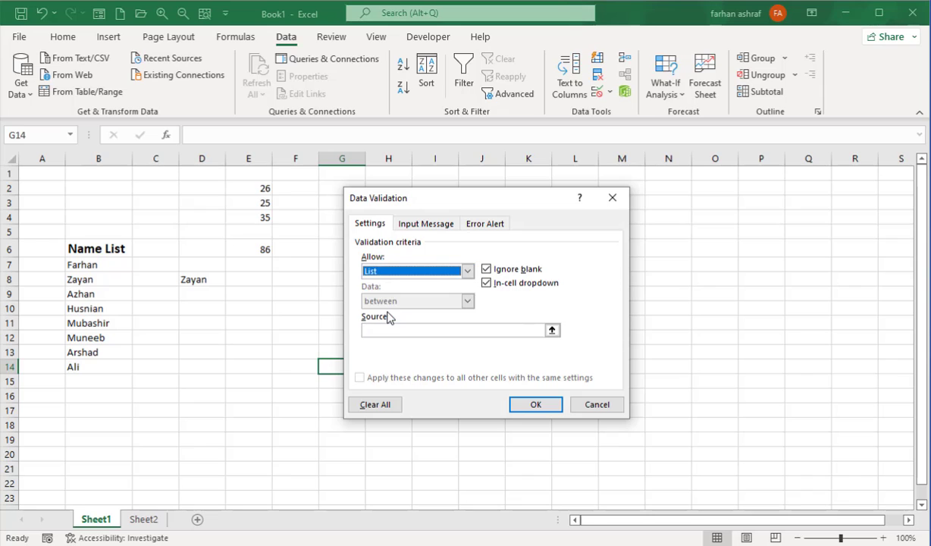
Pick the names in B7:B14 on Sheet1 as the list source
{"action": "left_click", "coordinate": [554, 329]}
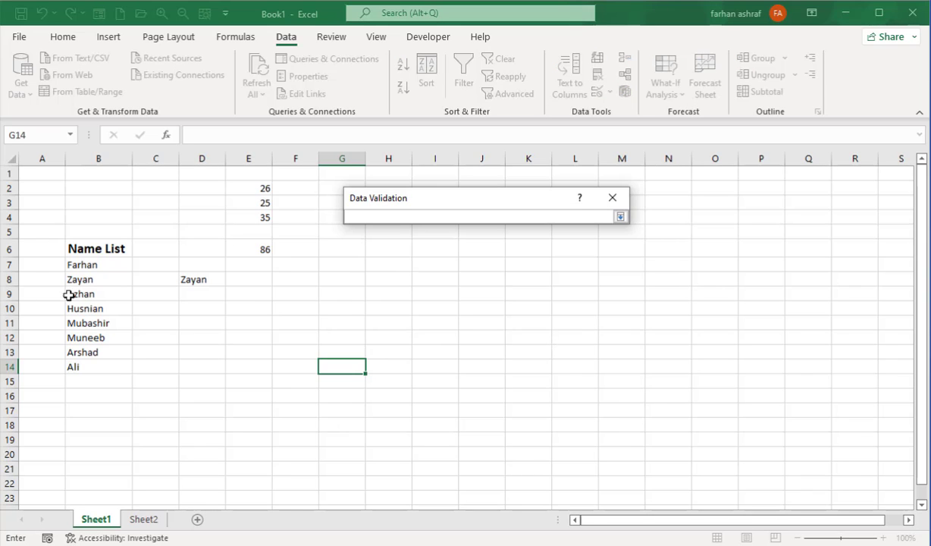
{"action": "left_click_drag", "start_coordinate": [80, 264], "coordinate": [89, 366]}
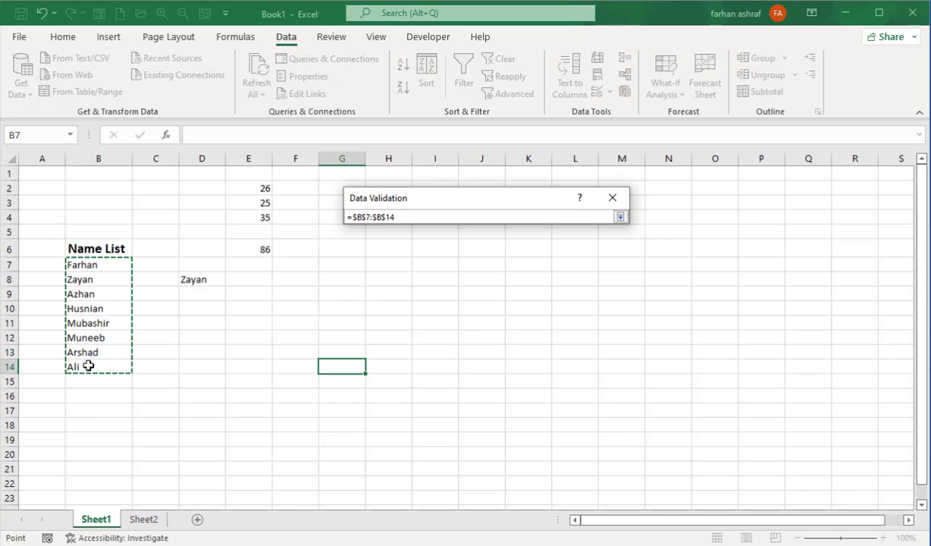
{"action": "key", "text": "Return"}
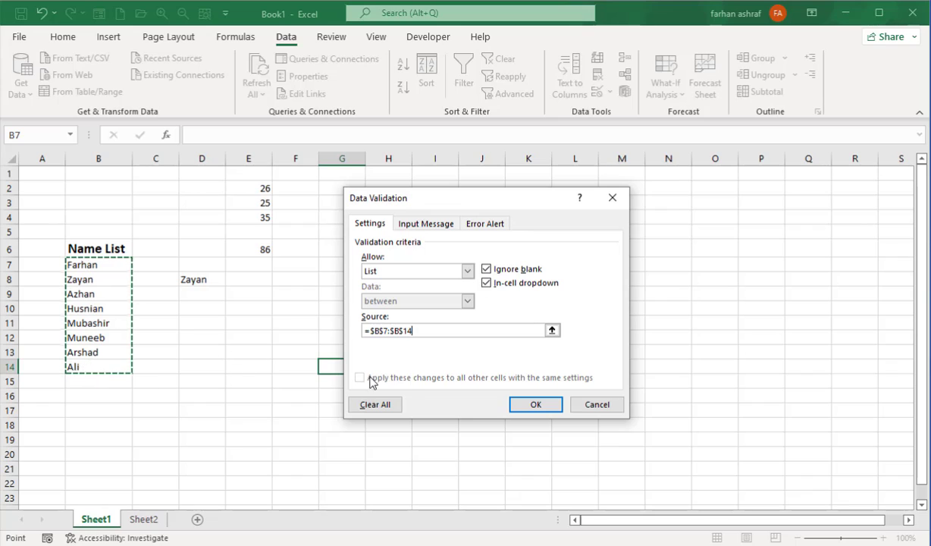
Try appending a +B12 reference to the source, then cancel the Data Validation dialog
{"action": "left_click", "coordinate": [422, 329]}
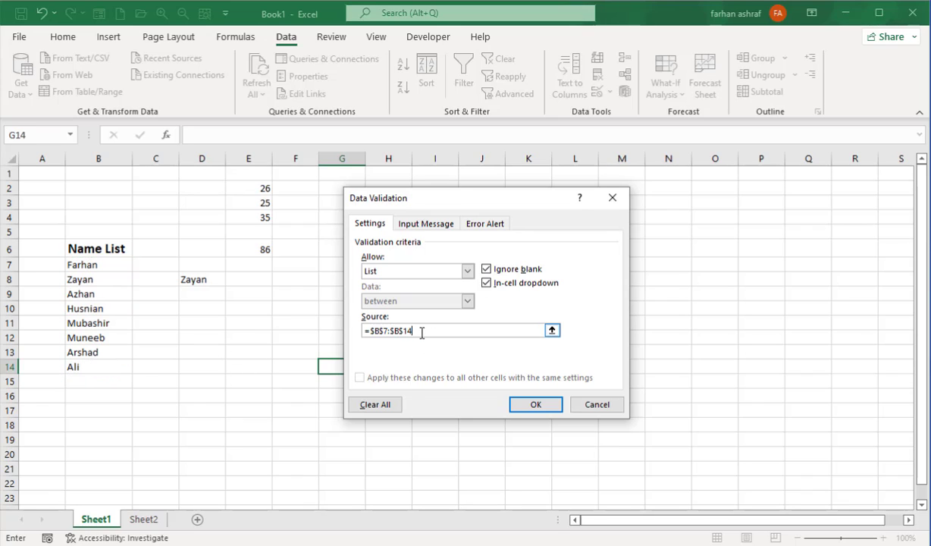
{"action": "type", "text": "+"}
{"action": "key", "text": "Left"}
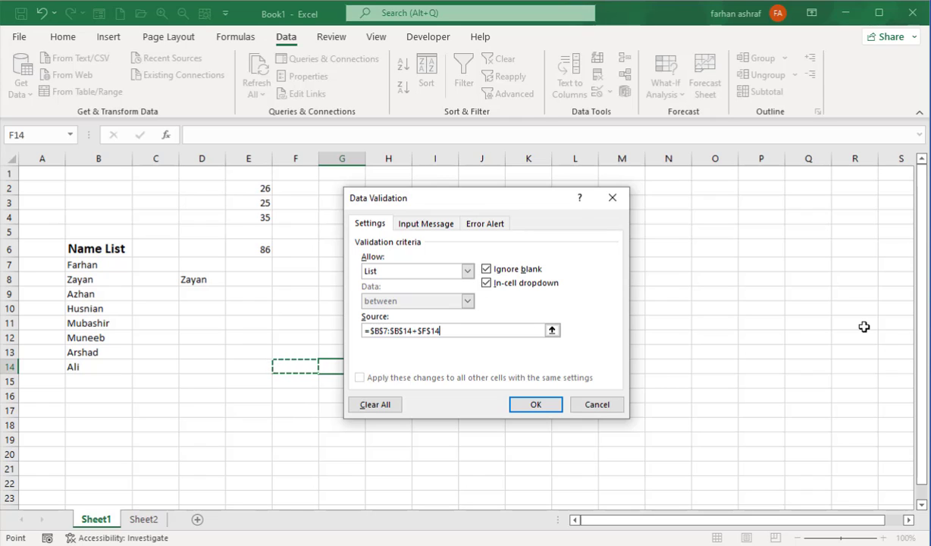
{"action": "key", "text": "Left"}
{"action": "key", "text": "Up"}
{"action": "key", "text": "Left"}
{"action": "key", "text": "Left"}
{"action": "key", "text": "Left"}
{"action": "key", "text": "Up"}
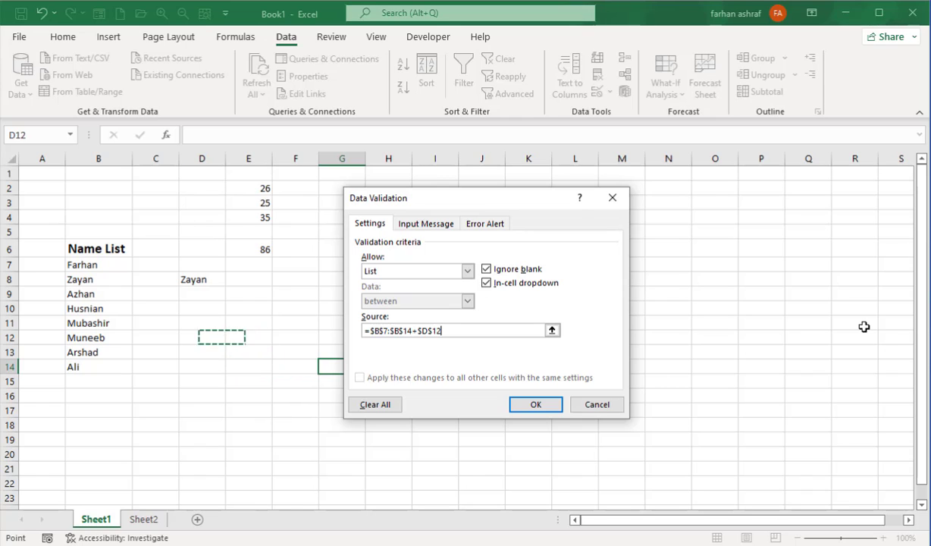
{"action": "left_click", "coordinate": [610, 406]}
Switch from Sheet1 to the empty Sheet2 and settle the active cell on B6
{"action": "left_click", "coordinate": [228, 383]}
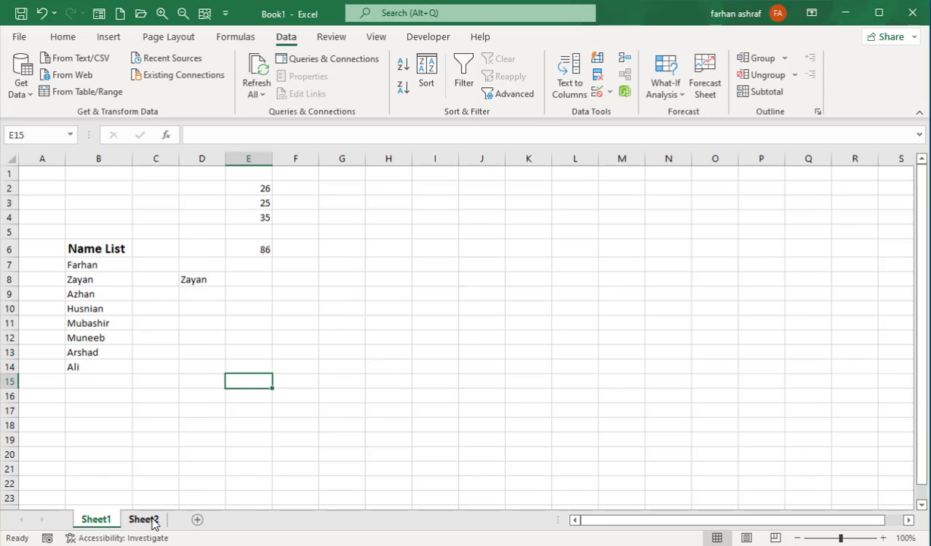
{"action": "left_click", "coordinate": [144, 519]}
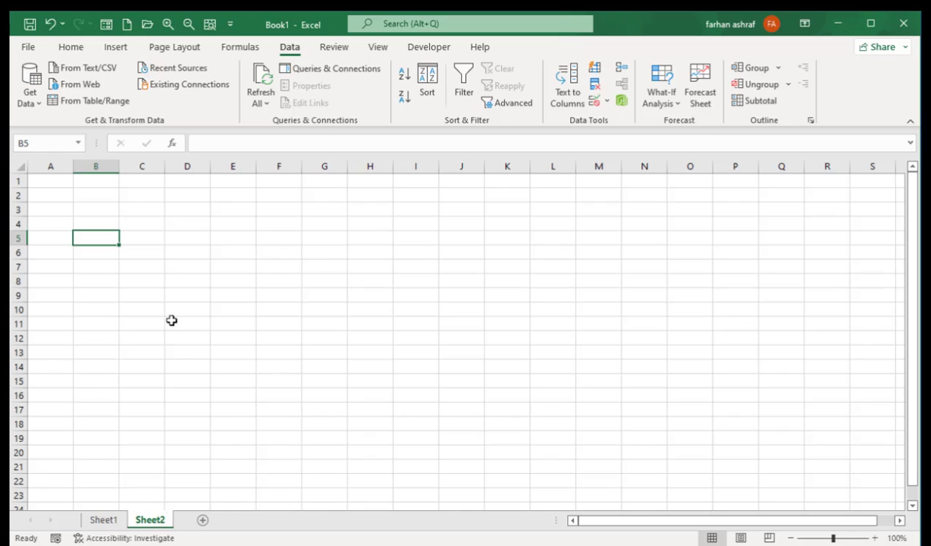
{"action": "key", "text": "Down"}
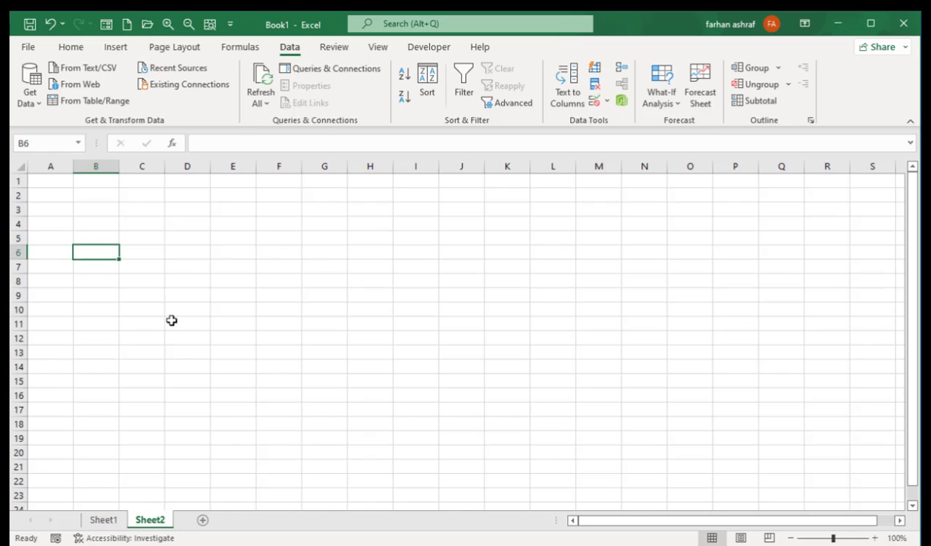
{"action": "key", "text": "Right"}
{"action": "key", "text": "Left"}
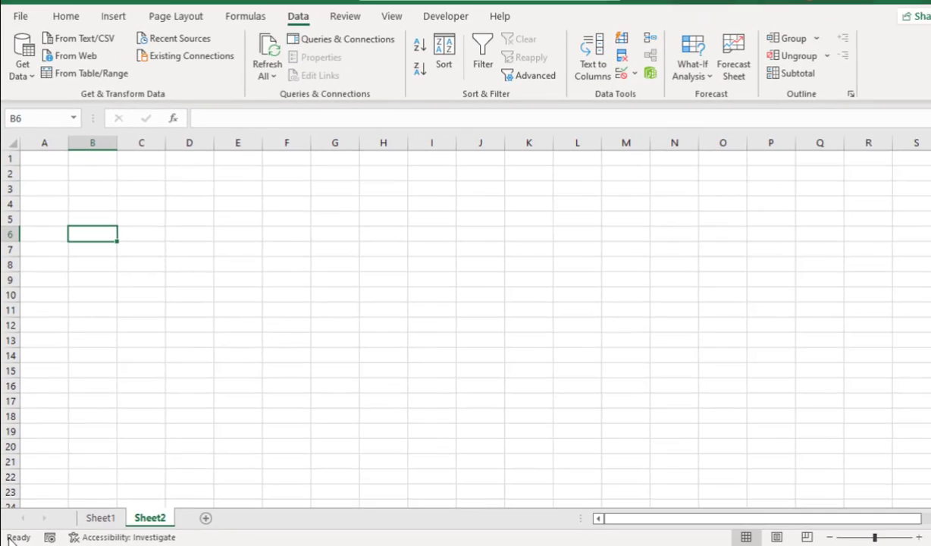
{"action": "right_click", "coordinate": [38, 530]}
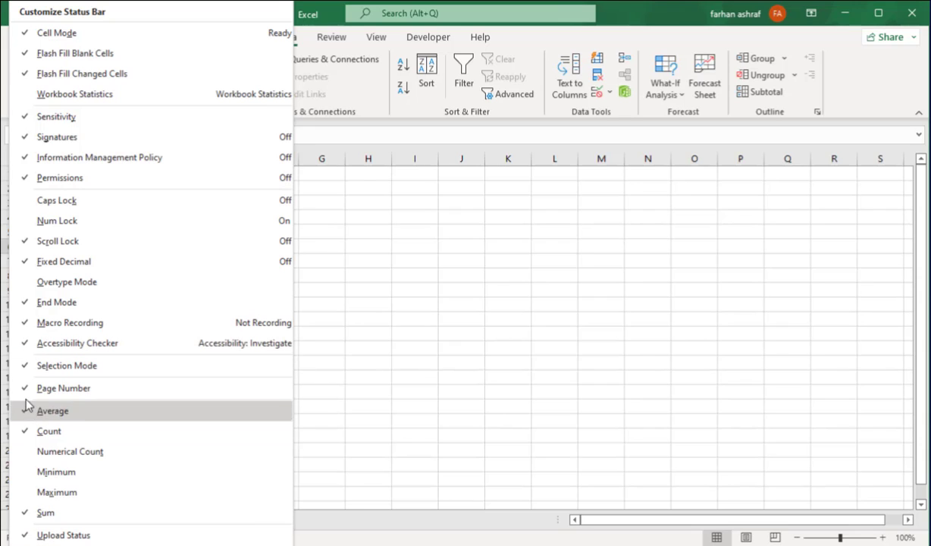
{"action": "left_click", "coordinate": [28, 34]}
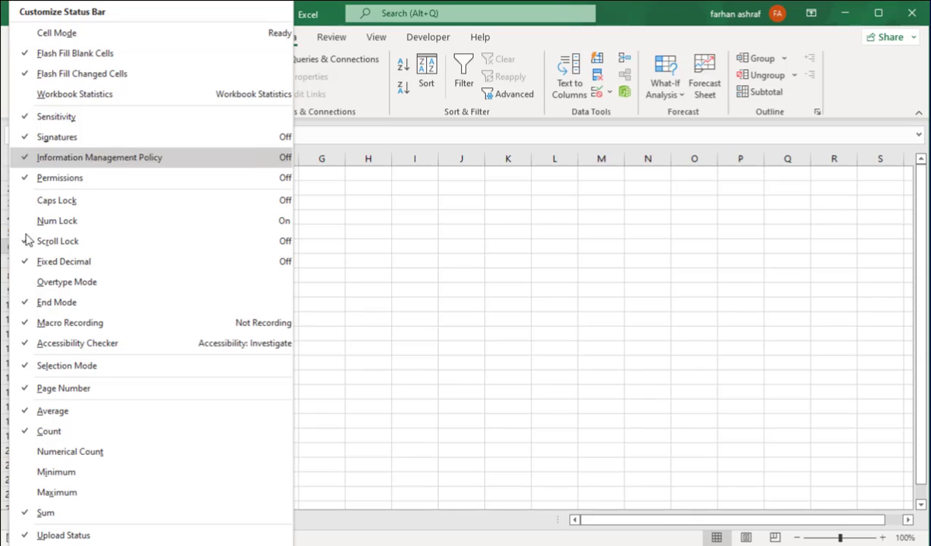
{"action": "left_click", "coordinate": [34, 34]}
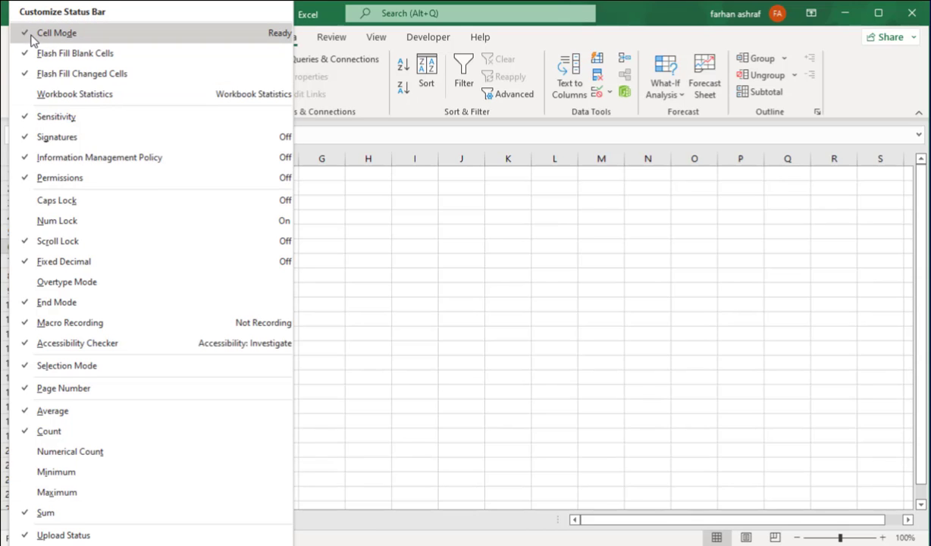
{"action": "left_click", "coordinate": [401, 422]}
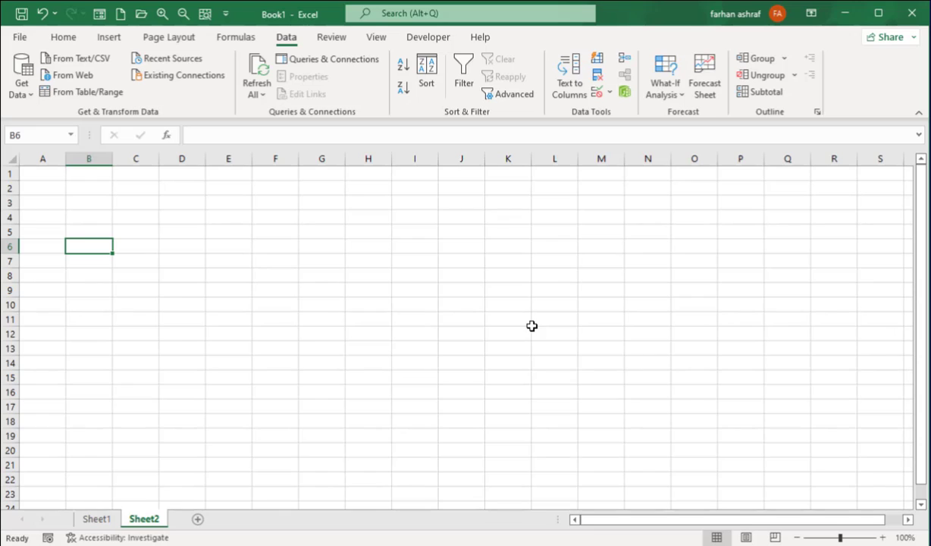
Move the active cell around rows 4–7 up to E3 and type 25
{"action": "key", "text": "Down"}
{"action": "key", "text": "Right"}
{"action": "key", "text": "Right"}
{"action": "key", "text": "Right"}
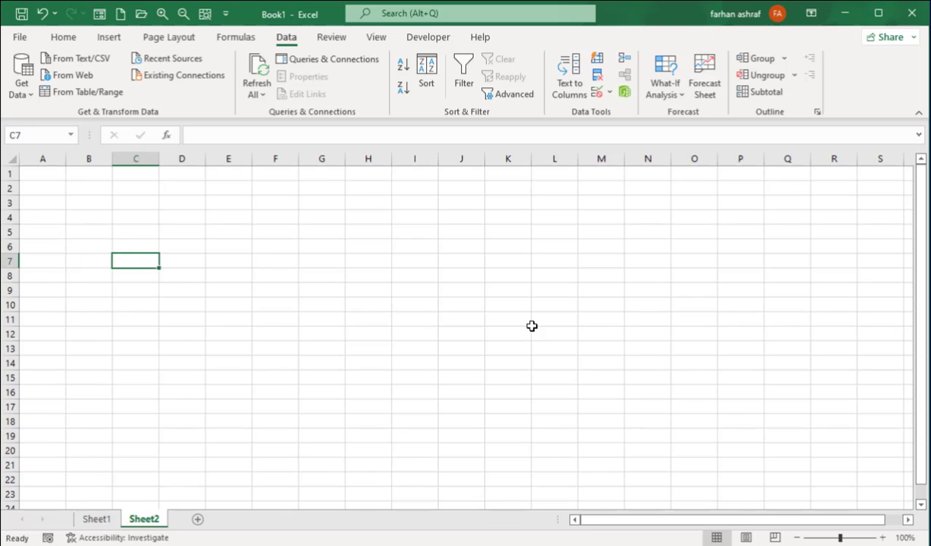
{"action": "key", "text": "Up"}
{"action": "key", "text": "Up"}
{"action": "key", "text": "Up"}
{"action": "key", "text": "Left"}
{"action": "key", "text": "Left"}
{"action": "key", "text": "Left"}
{"action": "key", "text": "Left"}
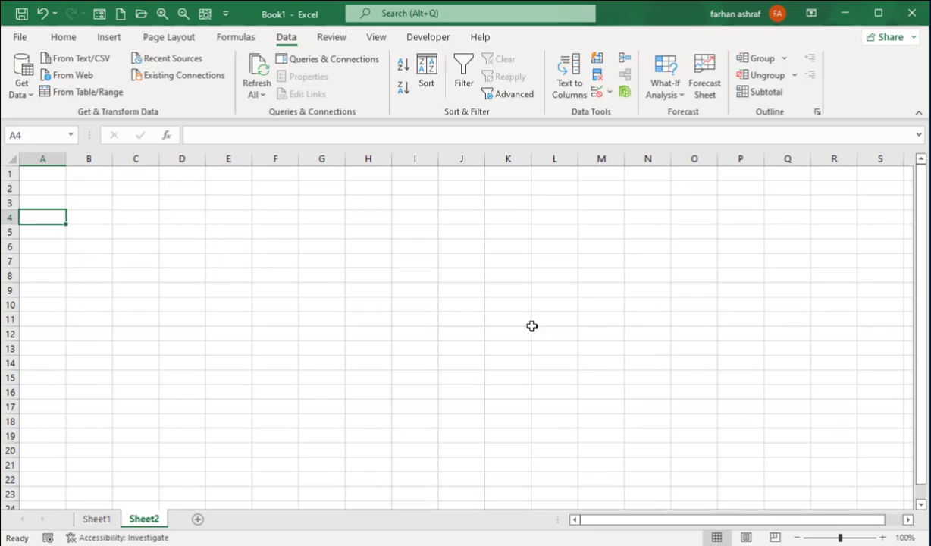
{"action": "key", "text": "Down"}
{"action": "key", "text": "Down"}
{"action": "key", "text": "Right"}
{"action": "key", "text": "Right"}
{"action": "key", "text": "Down"}
{"action": "key", "text": "Left"}
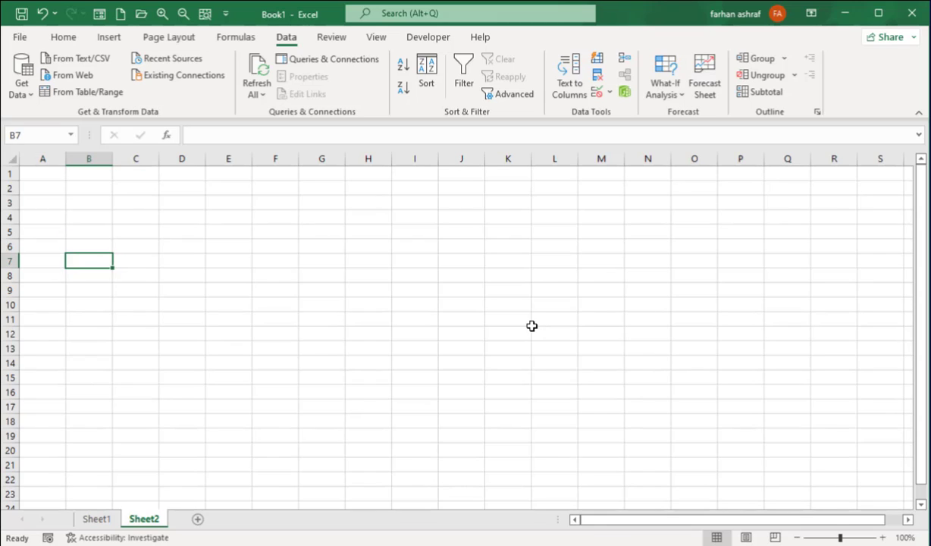
{"action": "key", "text": "Up"}
{"action": "key", "text": "Right"}
{"action": "key", "text": "Right"}
{"action": "key", "text": "Up"}
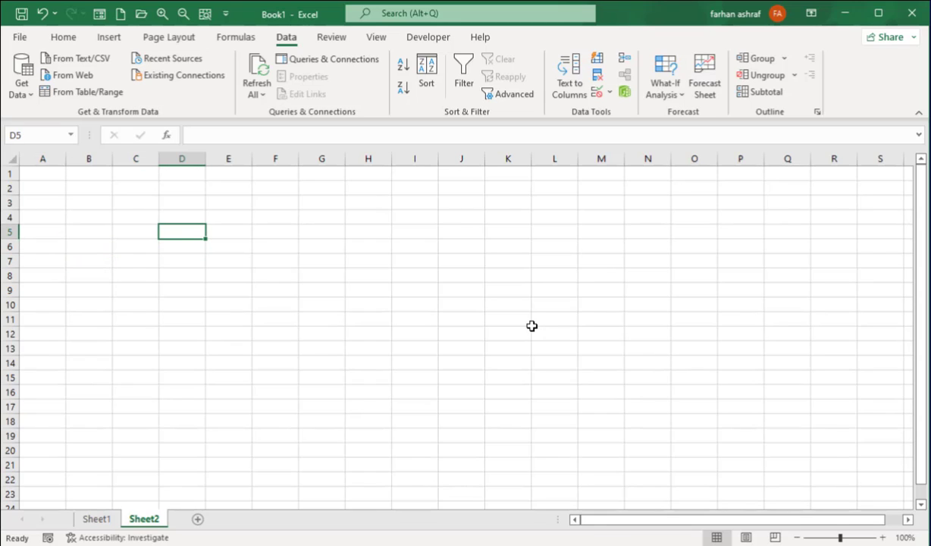
{"action": "key", "text": "Right"}
{"action": "key", "text": "Up"}
{"action": "key", "text": "Up"}
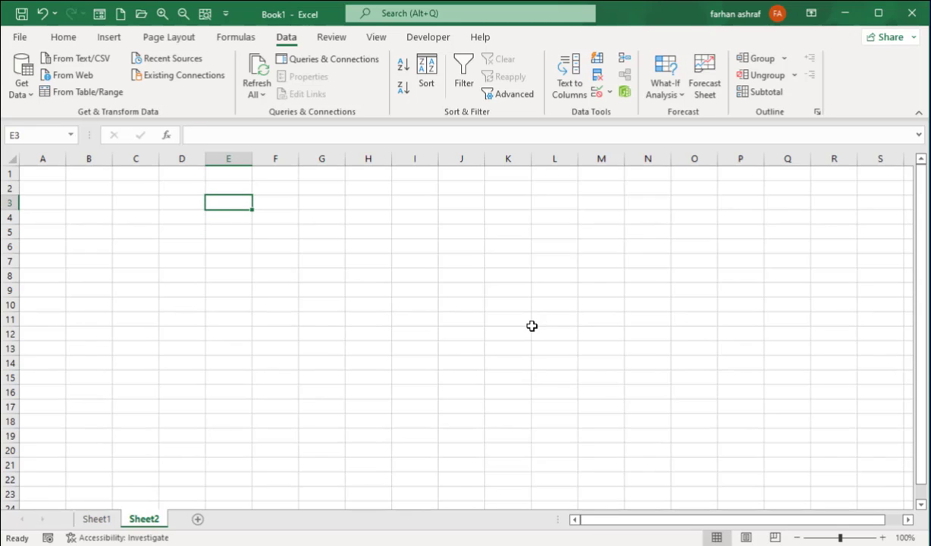
{"action": "type", "text": "25"}
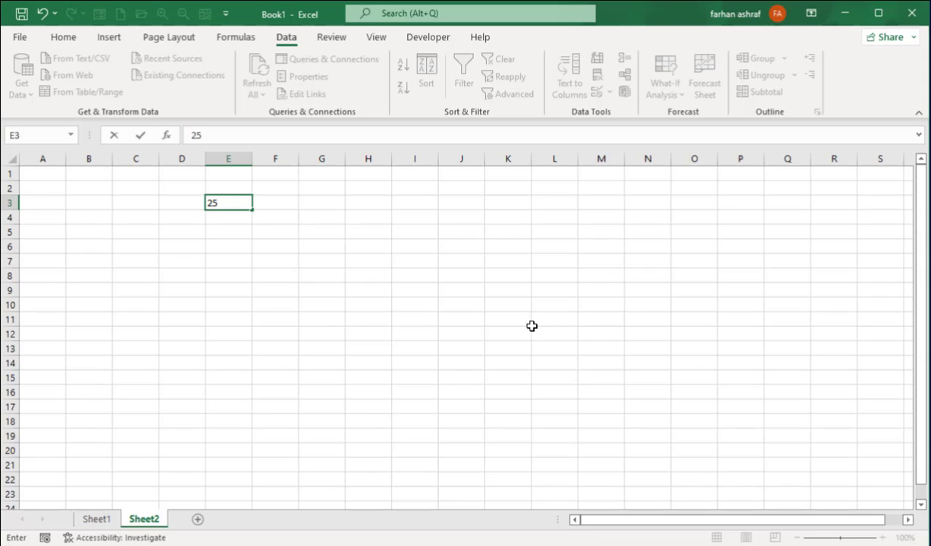
Commit 25 in E3, clearing and re-entering it once
{"action": "key", "text": "Return"}
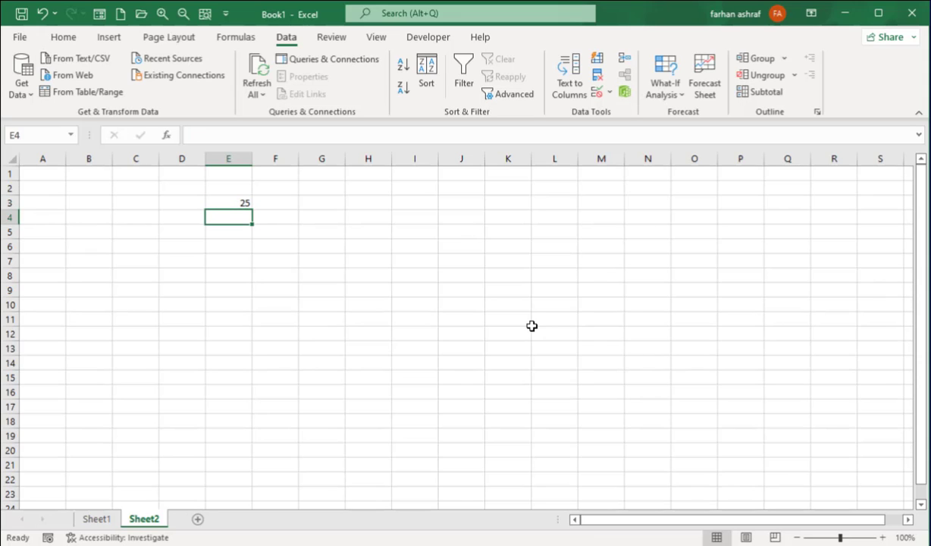
{"action": "key", "text": "Return"}
{"action": "key", "text": "Up"}
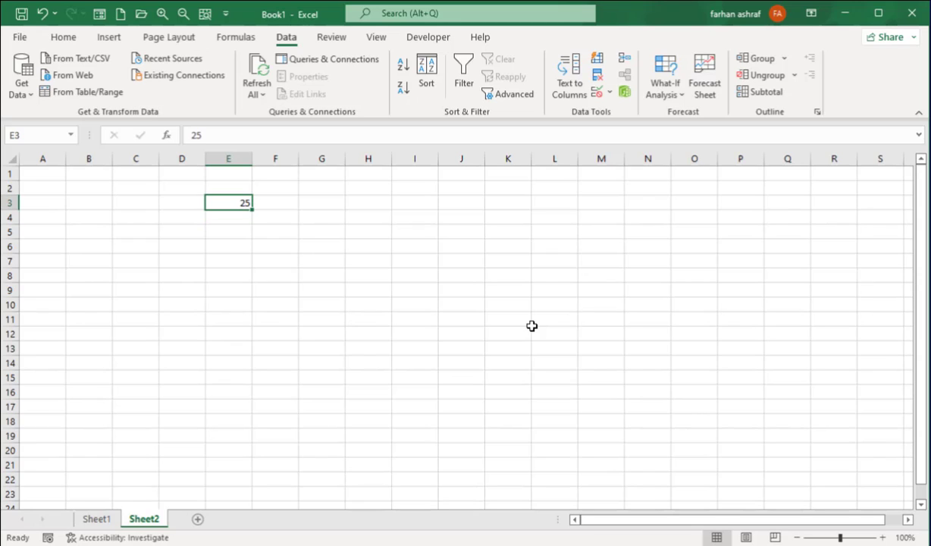
{"action": "key", "text": "Down"}
{"action": "key", "text": "Up"}
{"action": "key", "text": "Delete"}
{"action": "key", "text": "Down"}
{"action": "key", "text": "Up"}
{"action": "type", "text": "25"}
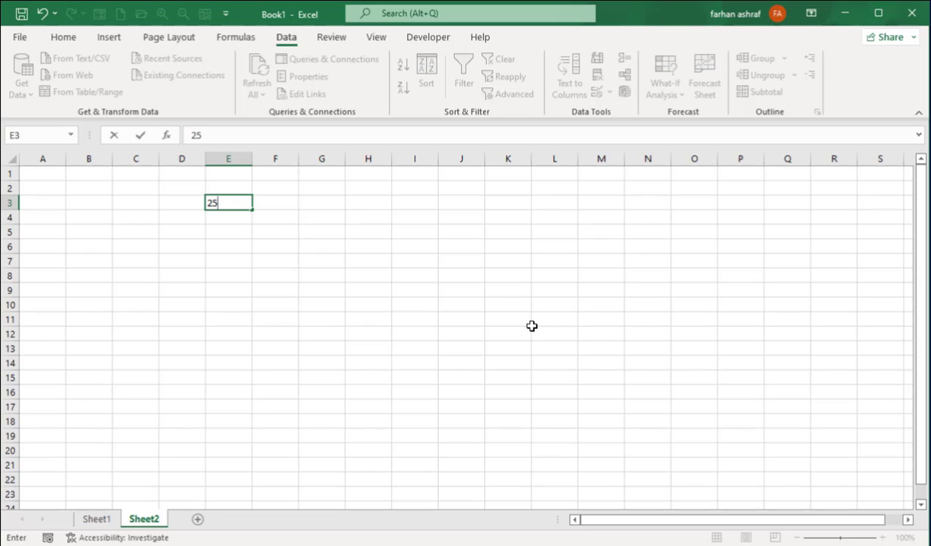
{"action": "key", "text": "Return"}
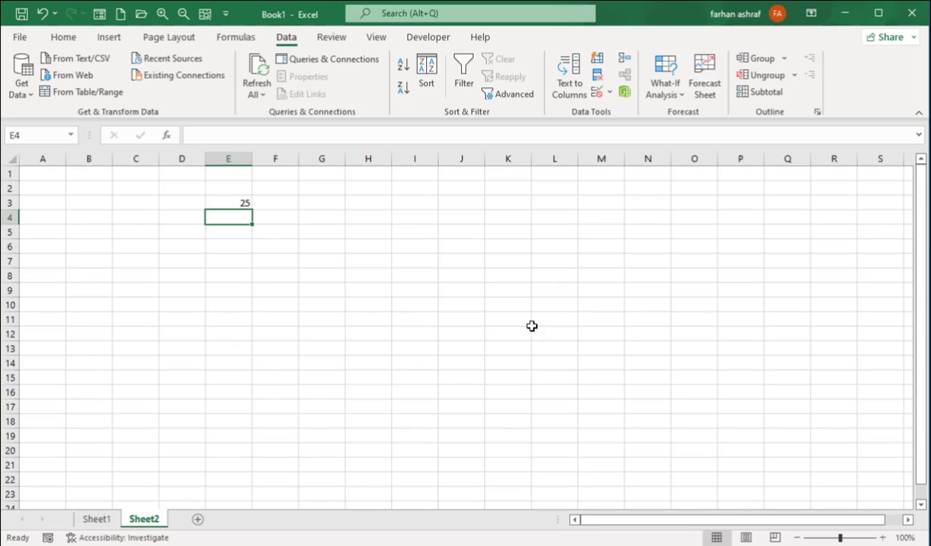
Enter 26 in E4 and move the active cell down to E6
{"action": "type", "text": "2"}
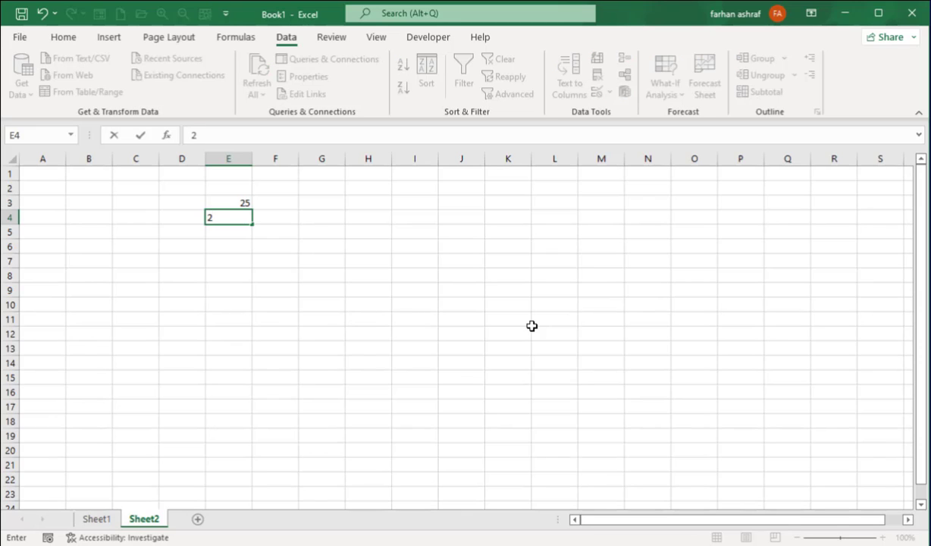
{"action": "type", "text": "6"}
{"action": "key", "text": "Return"}
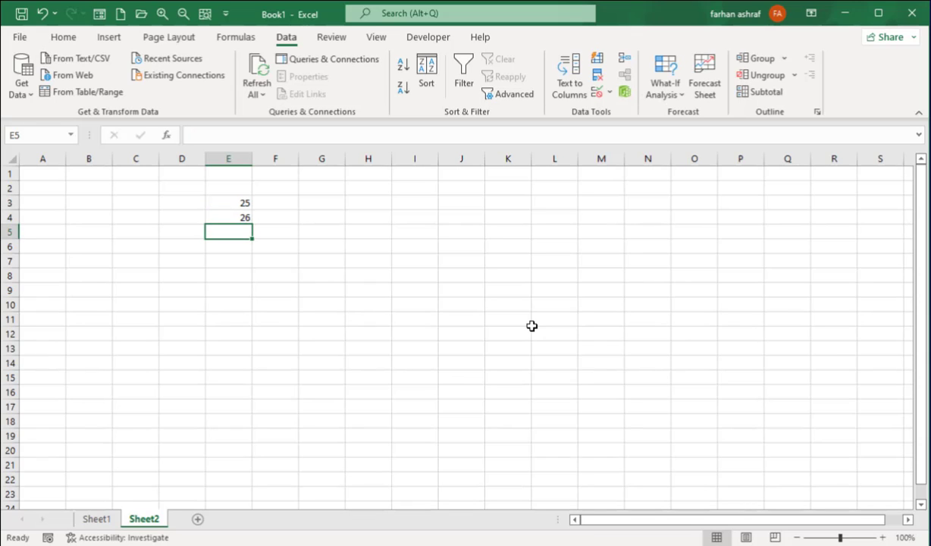
{"action": "key", "text": "Down"}
{"action": "key", "text": "Up"}
{"action": "key", "text": "Down"}
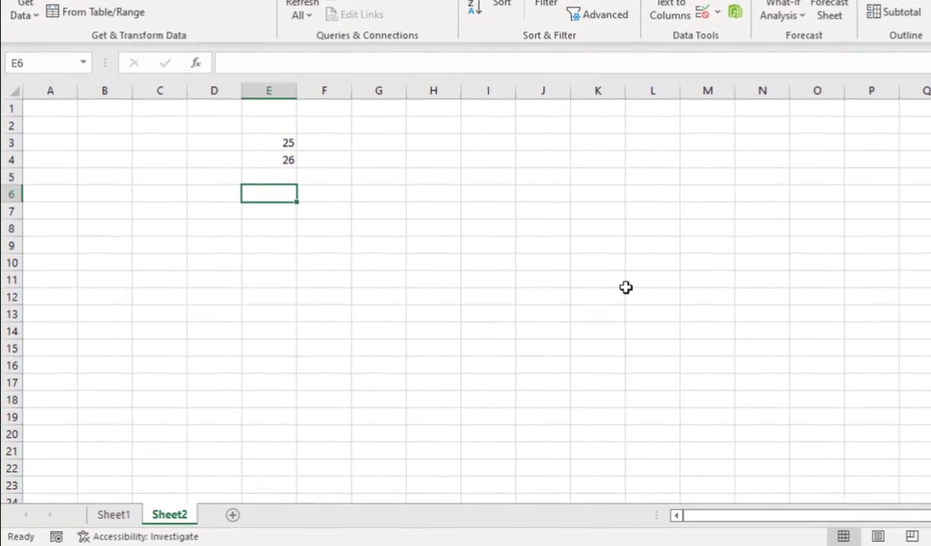
Build the formula =E3+E4 in E6 by pointing at the cells, giving 51
{"action": "type", "text": "="}
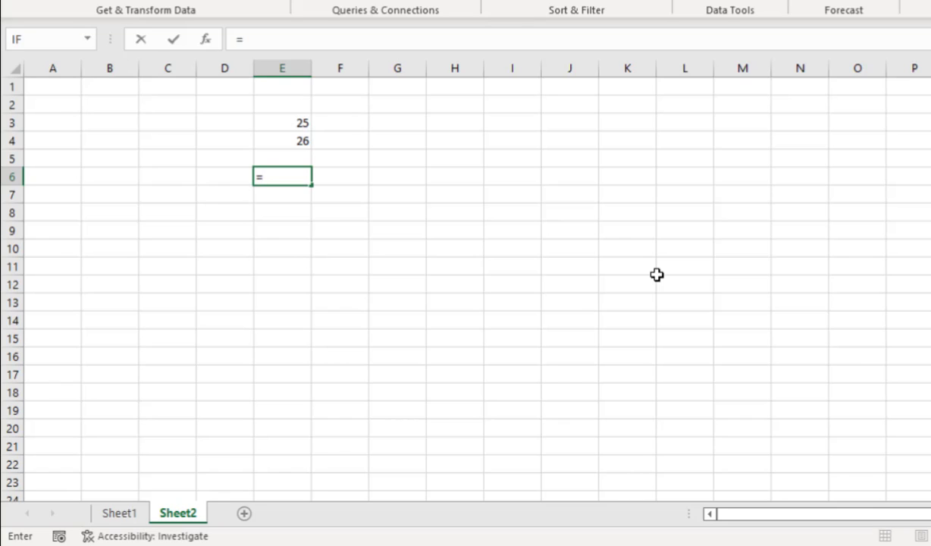
{"action": "key", "text": "Up"}
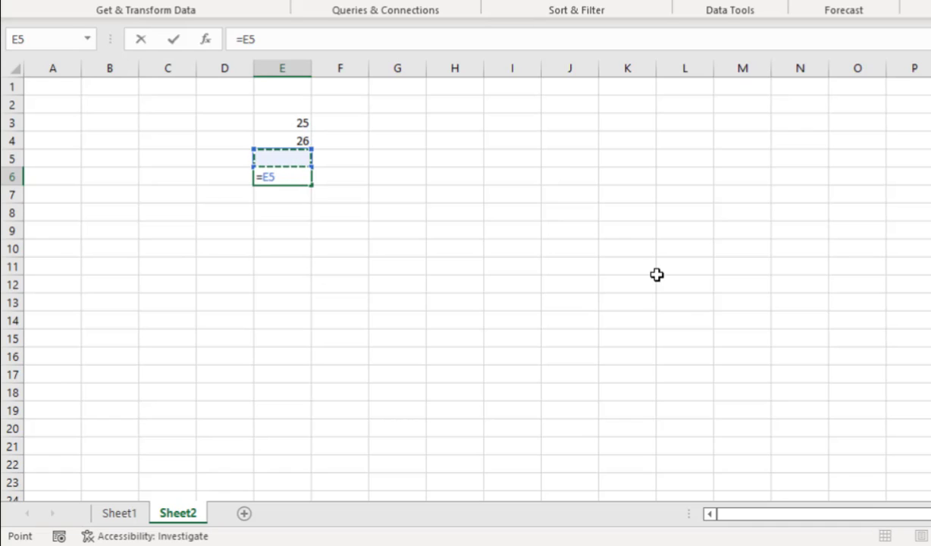
{"action": "key", "text": "Up"}
{"action": "key", "text": "Up"}
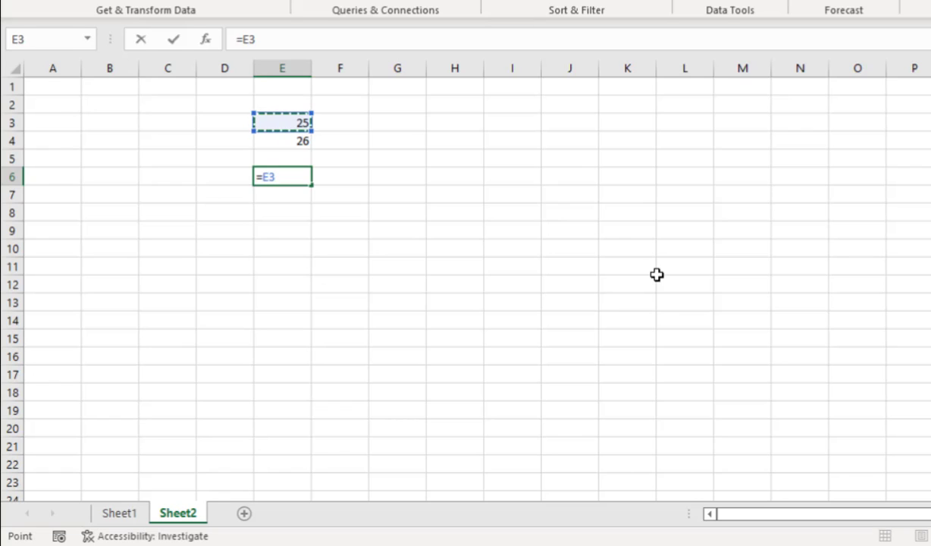
{"action": "type", "text": "+"}
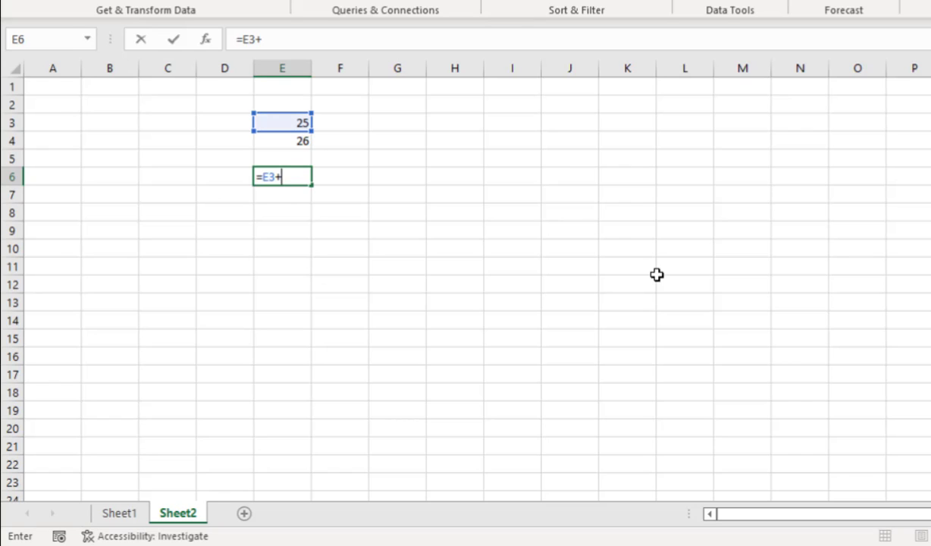
{"action": "key", "text": "Up"}
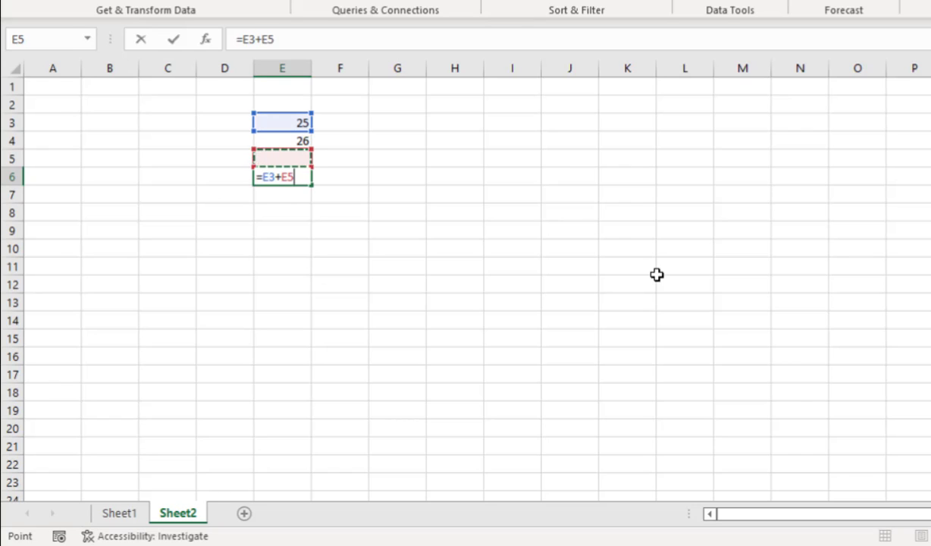
{"action": "key", "text": "Up"}
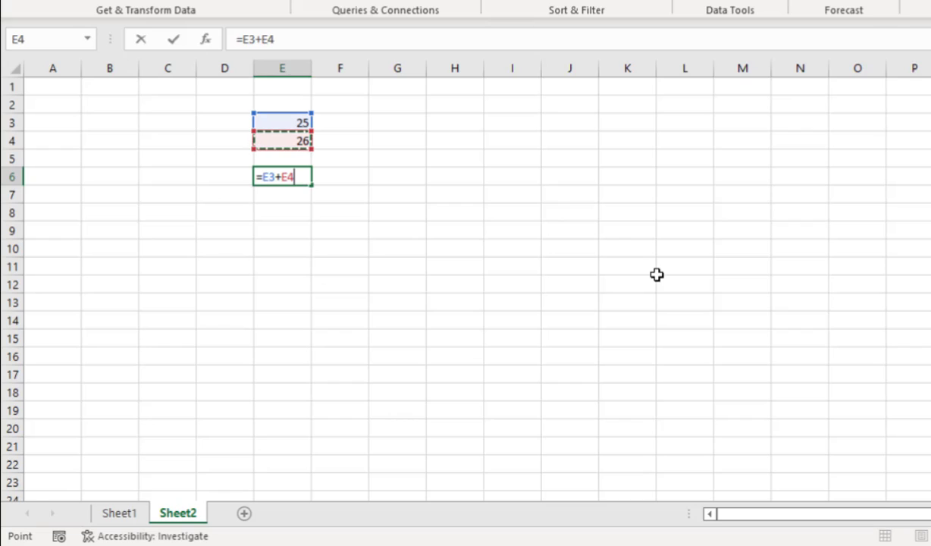
{"action": "key", "text": "Return"}
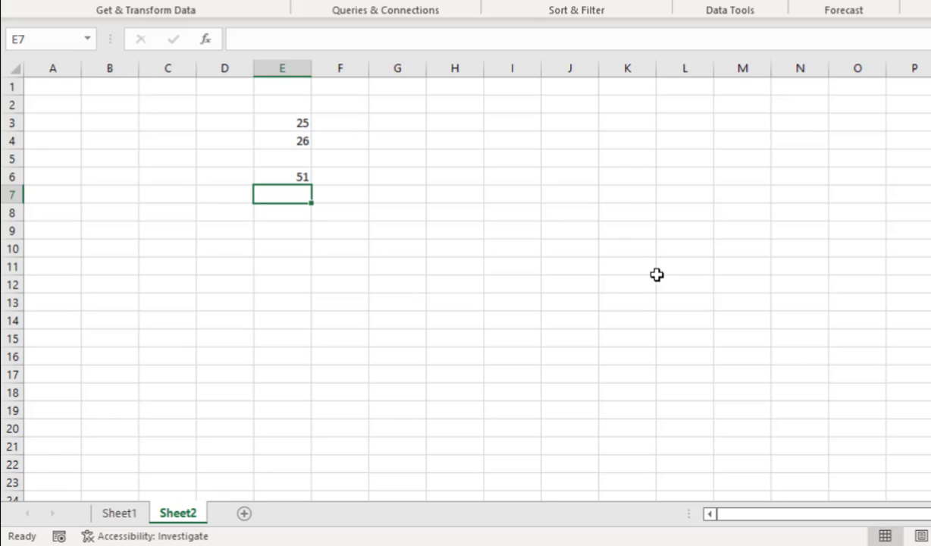
Enter 50 in cell E2
{"action": "key", "text": "Up"}
{"action": "key", "text": "Up"}
{"action": "key", "text": "Up"}
{"action": "key", "text": "Up"}
{"action": "key", "text": "Up"}
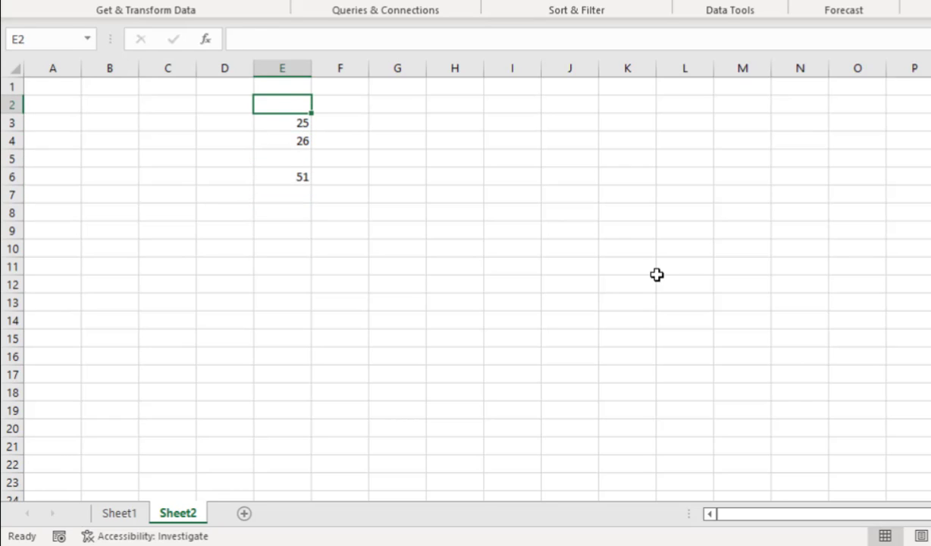
{"action": "type", "text": "50"}
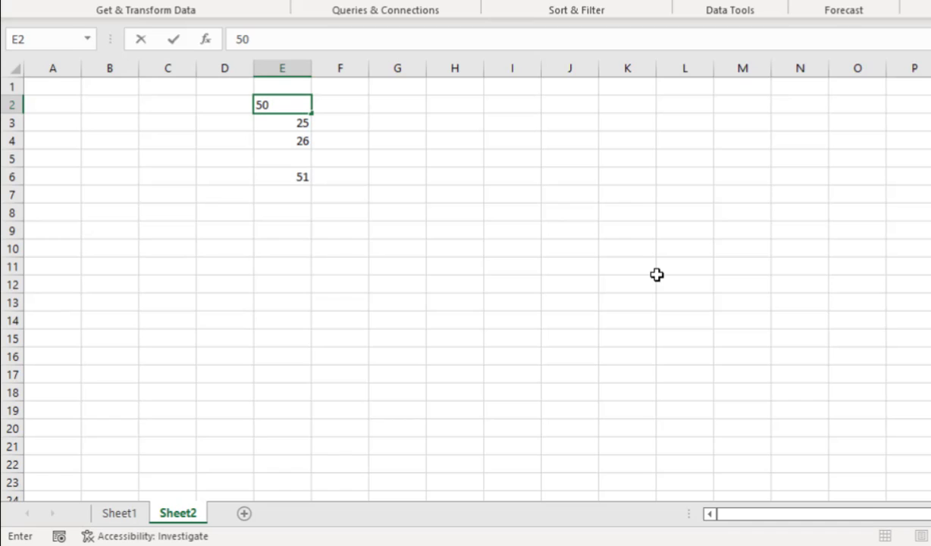
{"action": "key", "text": "Return"}
Review column E and inspect E6's =E3+E4 formula in edit mode without changing it
{"action": "key", "text": "Down"}
{"action": "key", "text": "Down"}
{"action": "key", "text": "Down"}
{"action": "key", "text": "Down"}
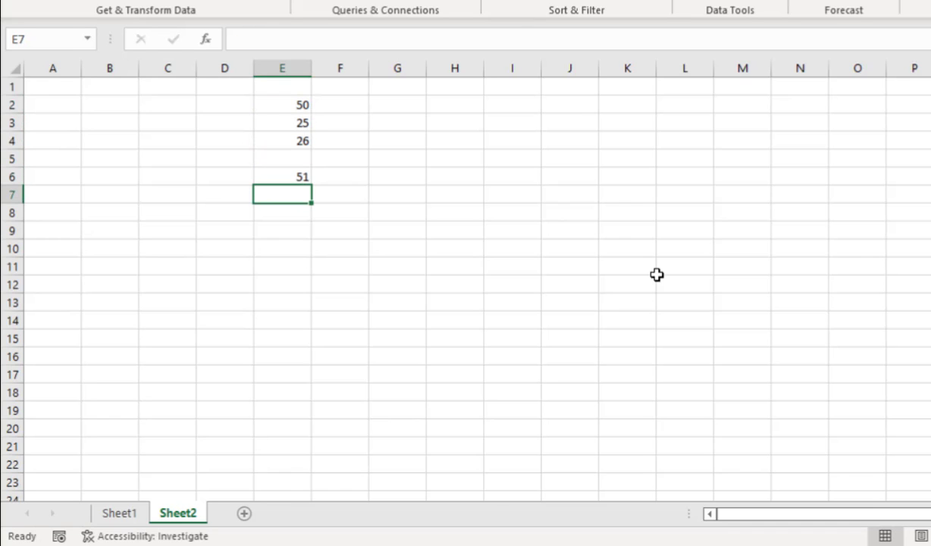
{"action": "key", "text": "Up"}
{"action": "key", "text": "Up"}
{"action": "key", "text": "Up"}
{"action": "key", "text": "Up"}
{"action": "key", "text": "Up"}
{"action": "key", "text": "Down"}
{"action": "key", "text": "Down"}
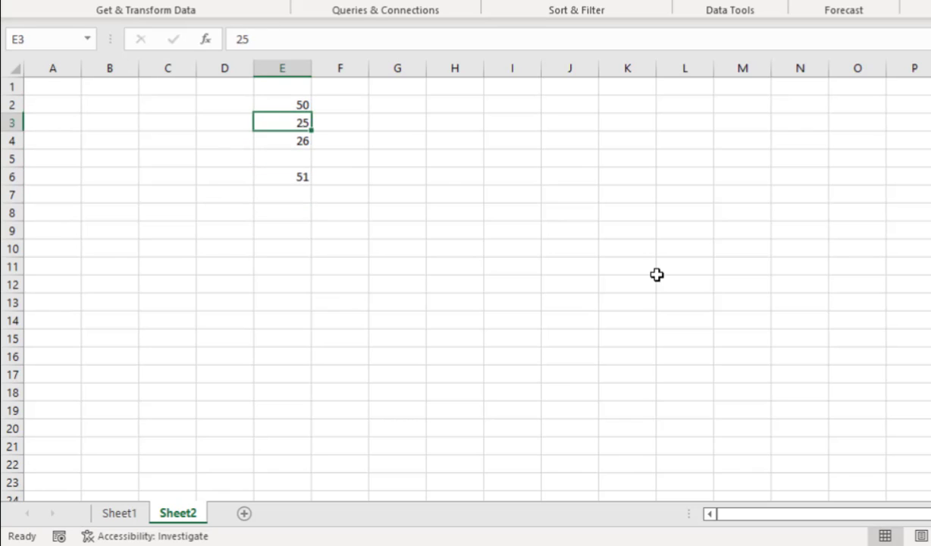
{"action": "key", "text": "Down"}
{"action": "key", "text": "Down"}
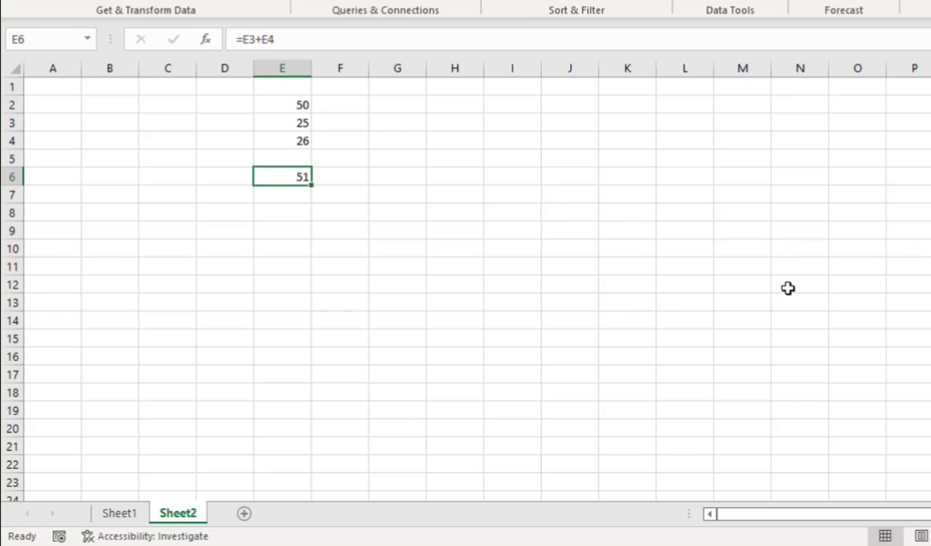
{"action": "key", "text": "F2"}
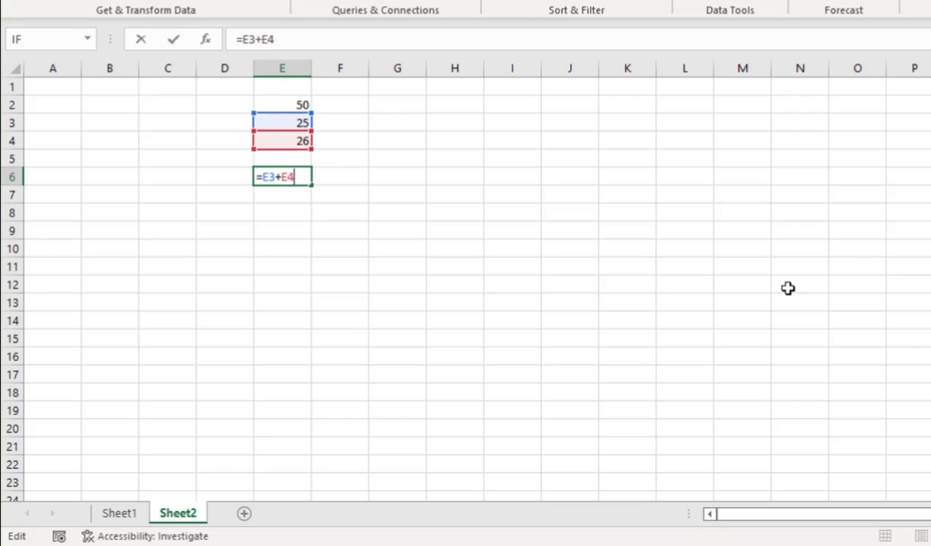
{"action": "key", "text": "Left"}
{"action": "key", "text": "Left"}
{"action": "key", "text": "Left"}
{"action": "key", "text": "Left"}
{"action": "key", "text": "Left"}
{"action": "key", "text": "Left"}
{"action": "key", "text": "Right"}
{"action": "key", "text": "Right"}
{"action": "key", "text": "Right"}
{"action": "key", "text": "Home"}
{"action": "key", "text": "Right"}
{"action": "key", "text": "Right"}
{"action": "key", "text": "Right"}
{"action": "key", "text": "Right"}
{"action": "key", "text": "Right"}
Replace E2's value with 26 and append a + term to E6's formula
{"action": "left_click", "coordinate": [299, 100]}
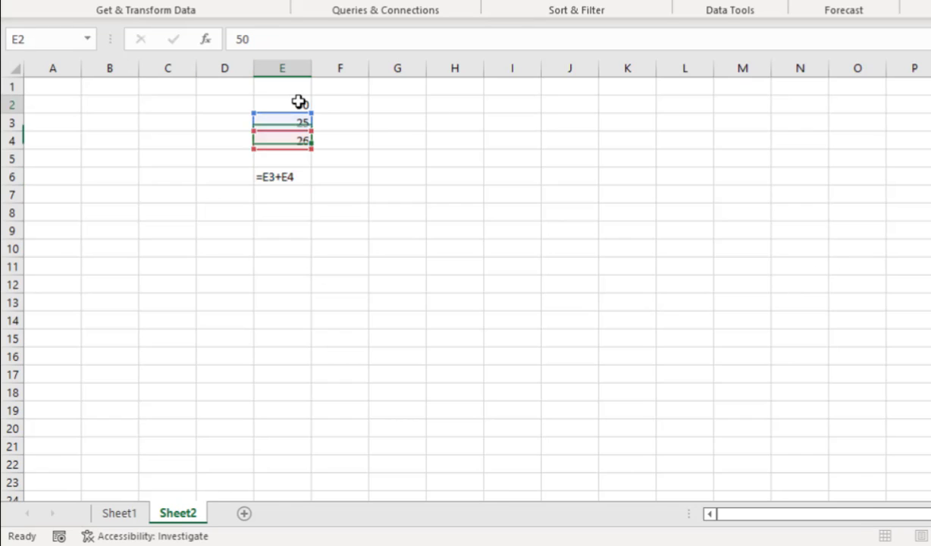
{"action": "type", "text": "26"}
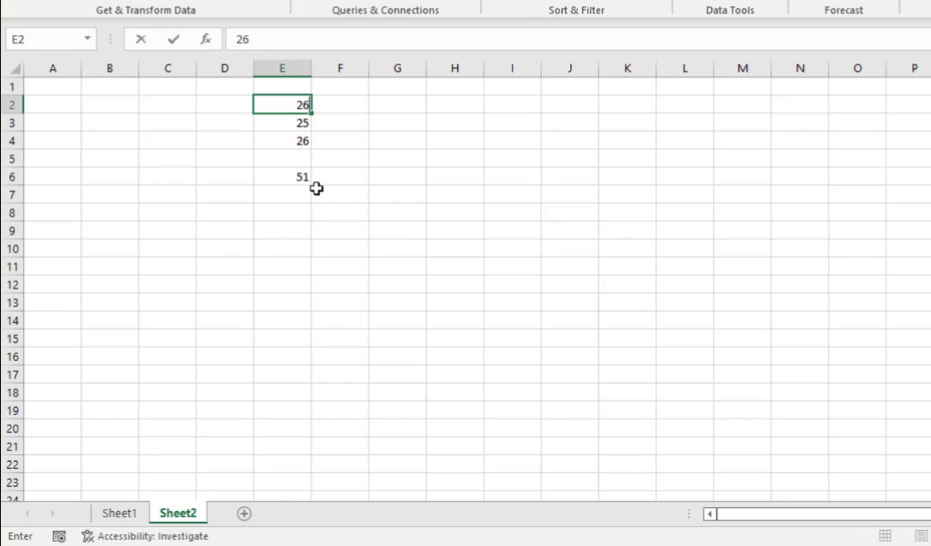
{"action": "double_click", "coordinate": [288, 177]}
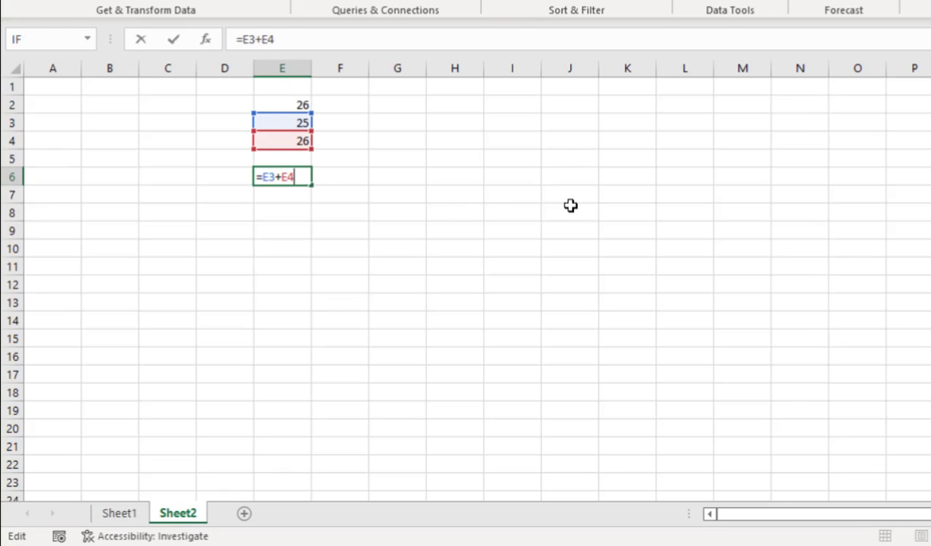
{"action": "type", "text": "+"}
{"action": "key", "text": "F2"}
Point the added term at E2 and commit =E3+E4+E2, showing 77
{"action": "key", "text": "Up"}
{"action": "key", "text": "Up"}
{"action": "key", "text": "Up"}
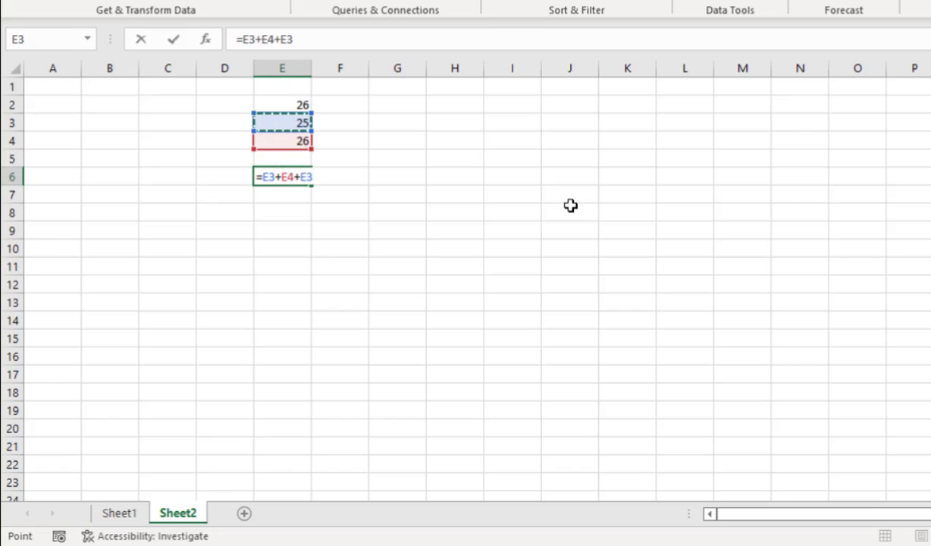
{"action": "key", "text": "Up"}
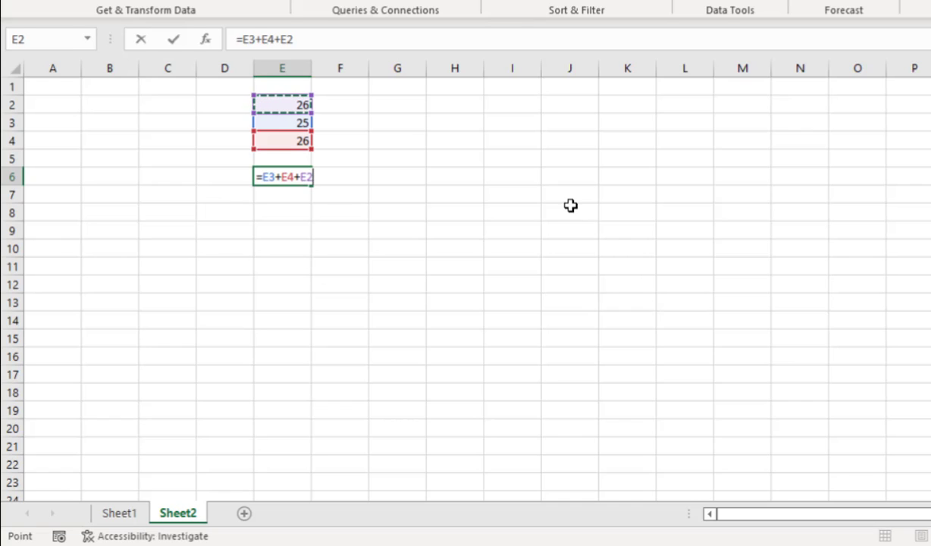
{"action": "key", "text": "Return"}
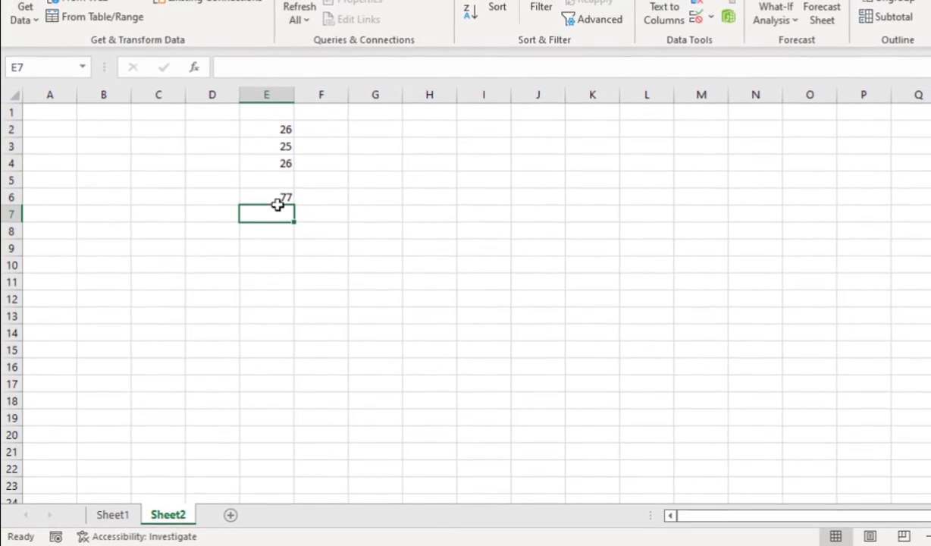
On Sheet1, delete the stray values in D2:G12 and select J10
{"action": "left_click", "coordinate": [112, 515]}
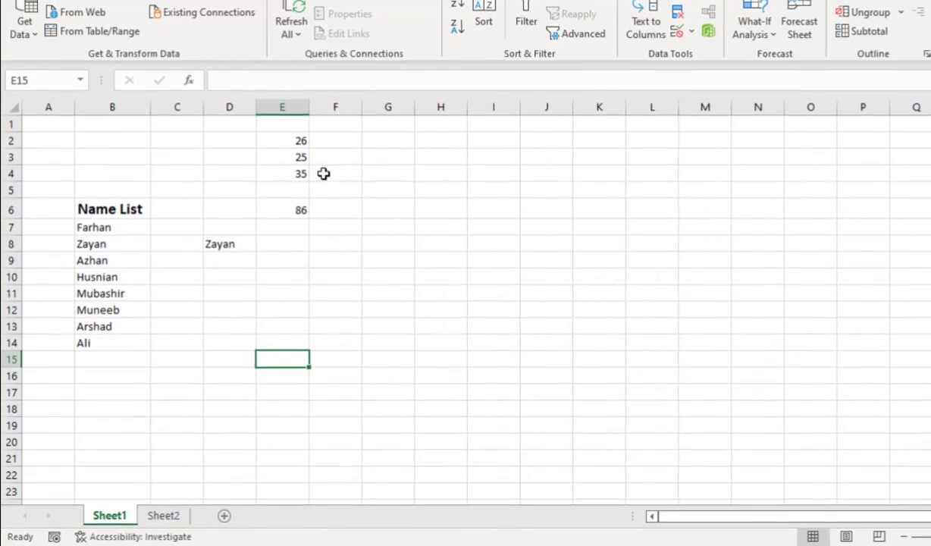
{"action": "left_click_drag", "start_coordinate": [241, 141], "coordinate": [391, 314]}
{"action": "key", "text": "Delete"}
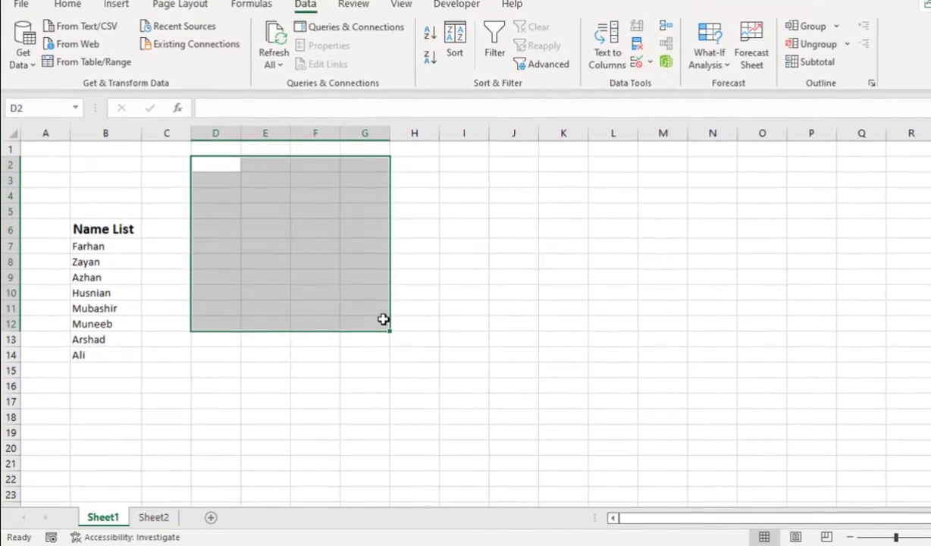
{"action": "left_click", "coordinate": [506, 294]}
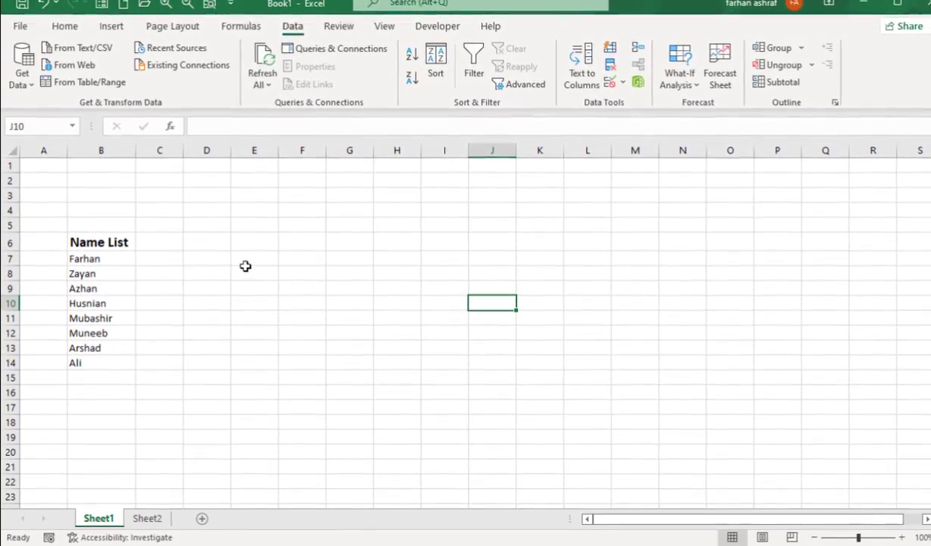
{"action": "left_click", "coordinate": [65, 26]}
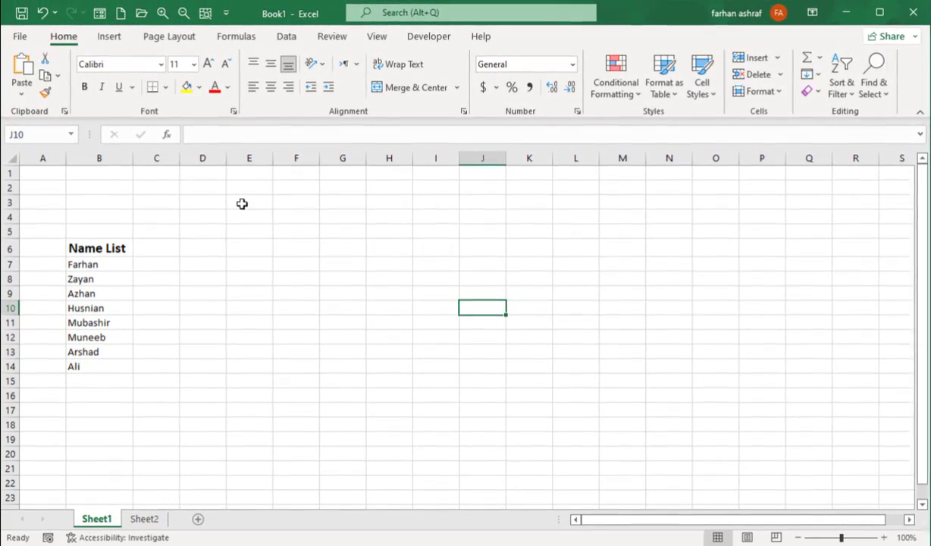
Open Data Validation for J10 and set Allow to List
{"action": "left_click", "coordinate": [282, 39]}
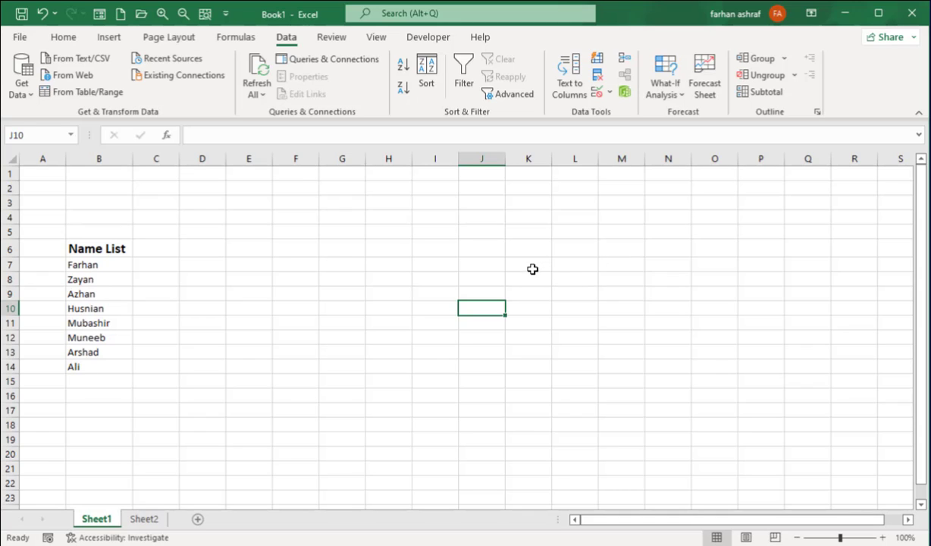
{"action": "left_click", "coordinate": [606, 92]}
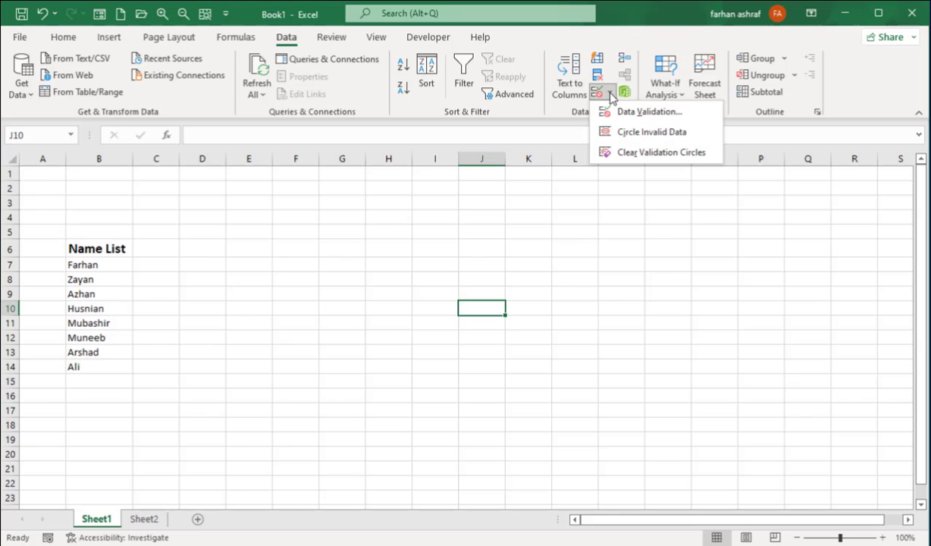
{"action": "left_click", "coordinate": [630, 111]}
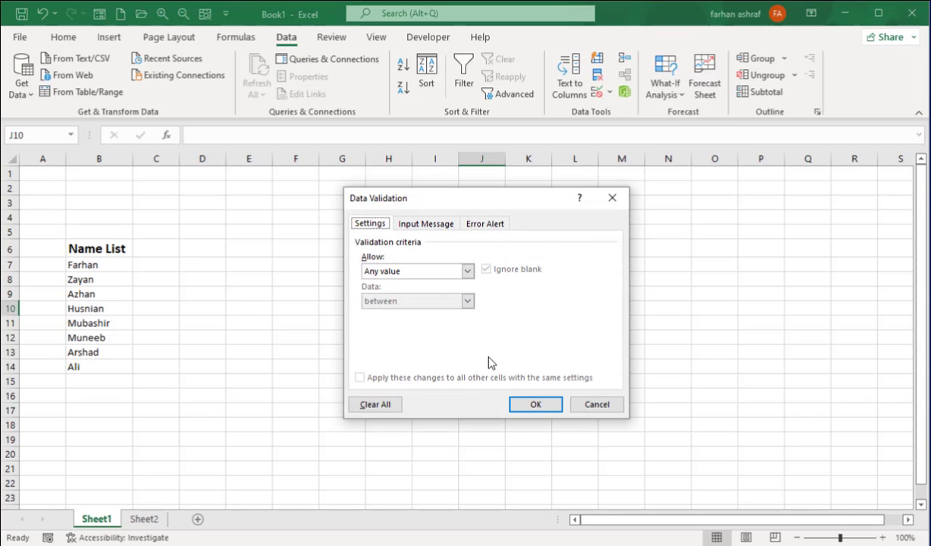
{"action": "left_click", "coordinate": [467, 270]}
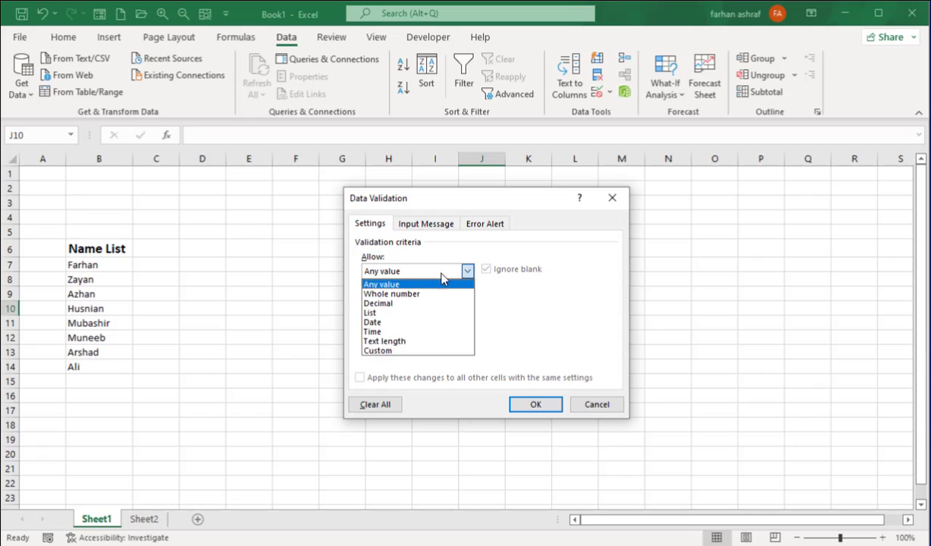
{"action": "left_click", "coordinate": [387, 319]}
Pick the names in B7:B14 as the source for J10's validation list
{"action": "left_click", "coordinate": [550, 331]}
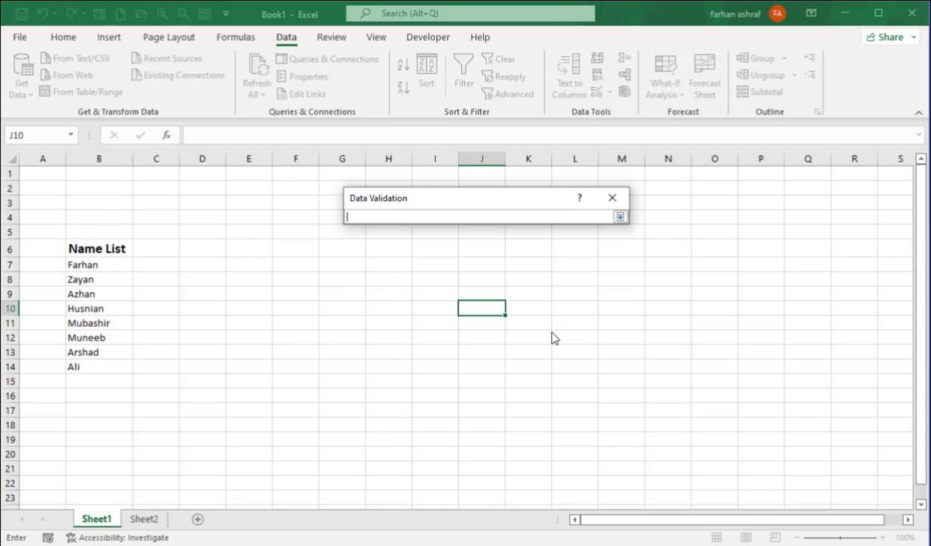
{"action": "left_click_drag", "start_coordinate": [99, 266], "coordinate": [119, 364]}
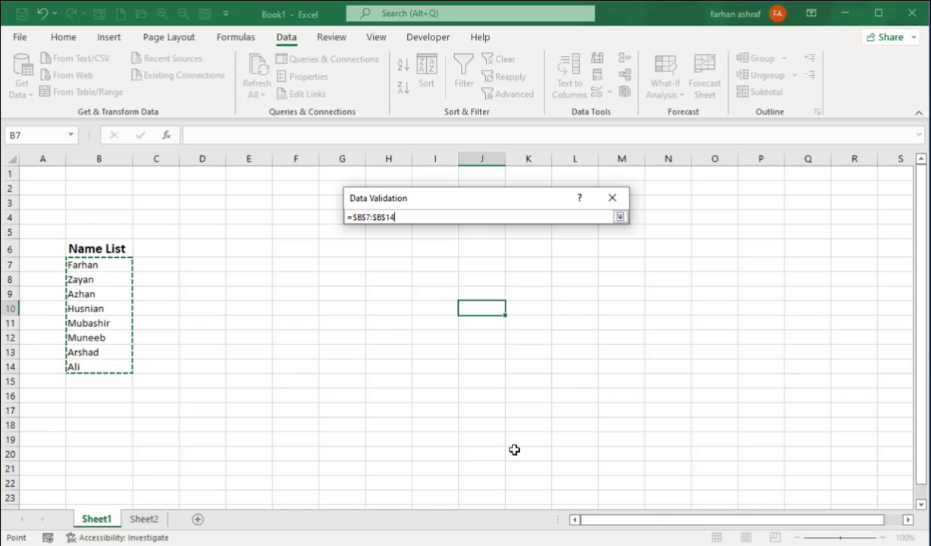
{"action": "key", "text": "Return"}
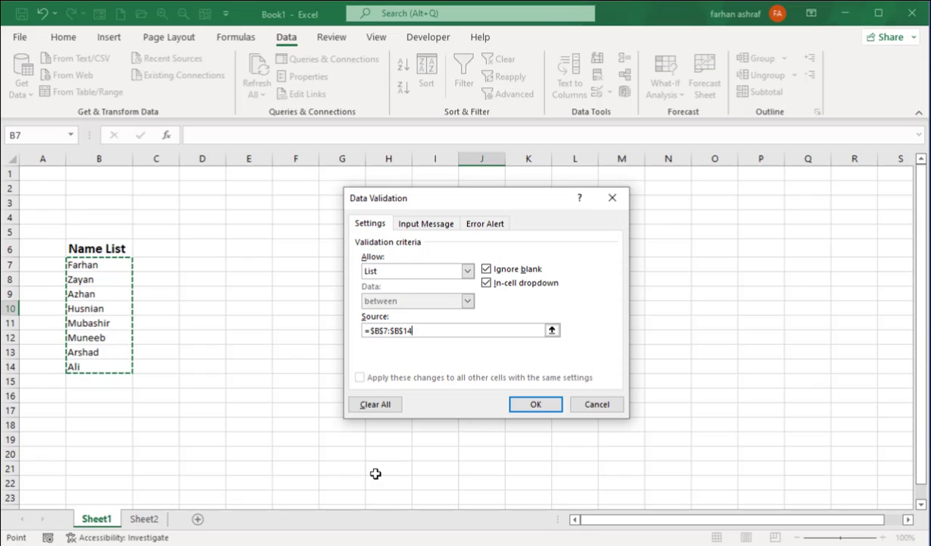
Change the validation list source from =$B$7:$B$14 to =$B$7:$B$12
{"action": "key", "text": "Left"}
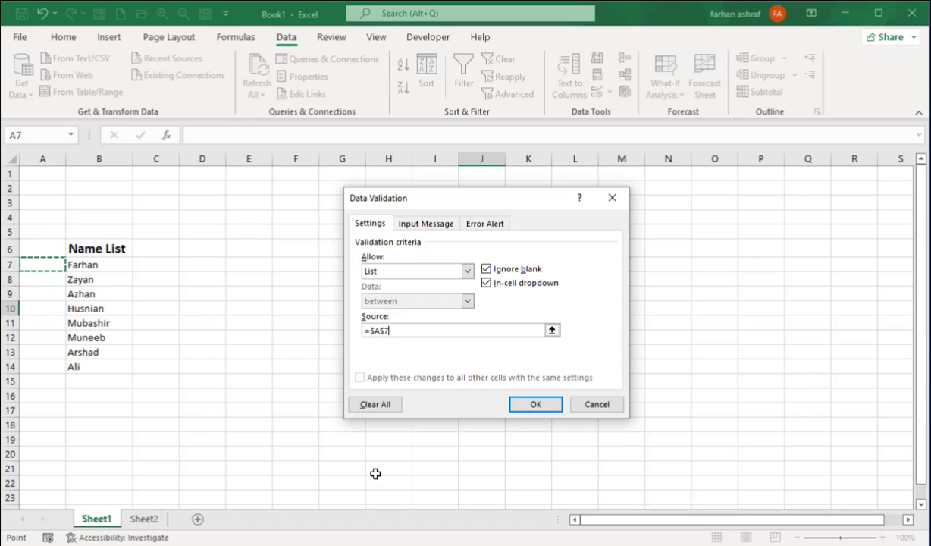
{"action": "left_click_drag", "start_coordinate": [103, 265], "coordinate": [115, 362]}
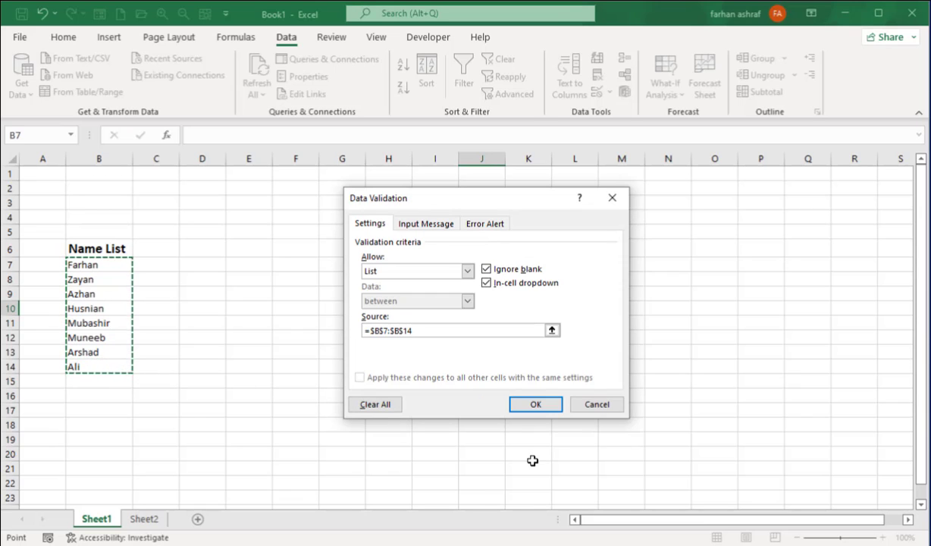
{"action": "key", "text": "F2"}
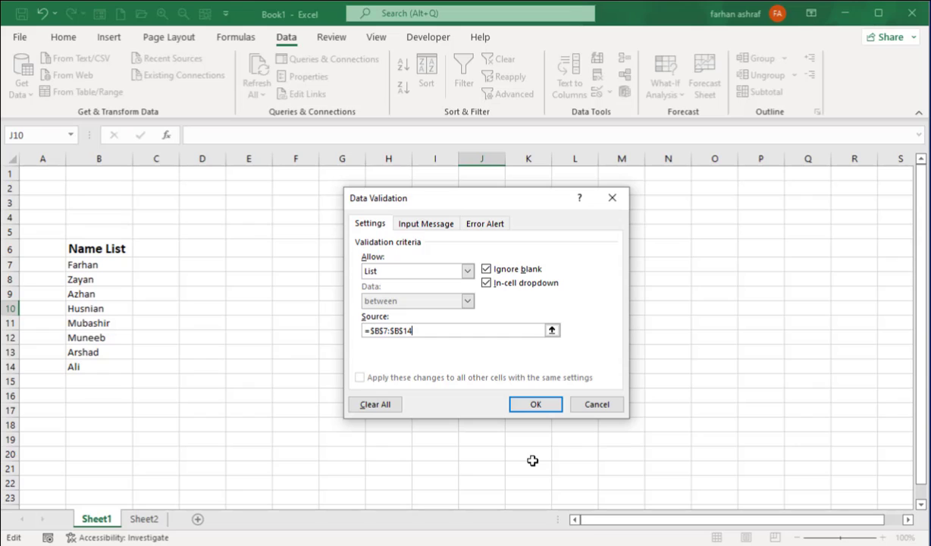
{"action": "key", "text": "BackSpace"}
{"action": "key", "text": "BackSpace"}
{"action": "key", "text": "BackSpace"}
{"action": "key", "text": "BackSpace"}
{"action": "key", "text": "BackSpace"}
{"action": "key", "text": "F2"}
{"action": "key", "text": "Left"}
{"action": "key", "text": "Left"}
{"action": "key", "text": "Left"}
{"action": "key", "text": "Left"}
{"action": "key", "text": "Left"}
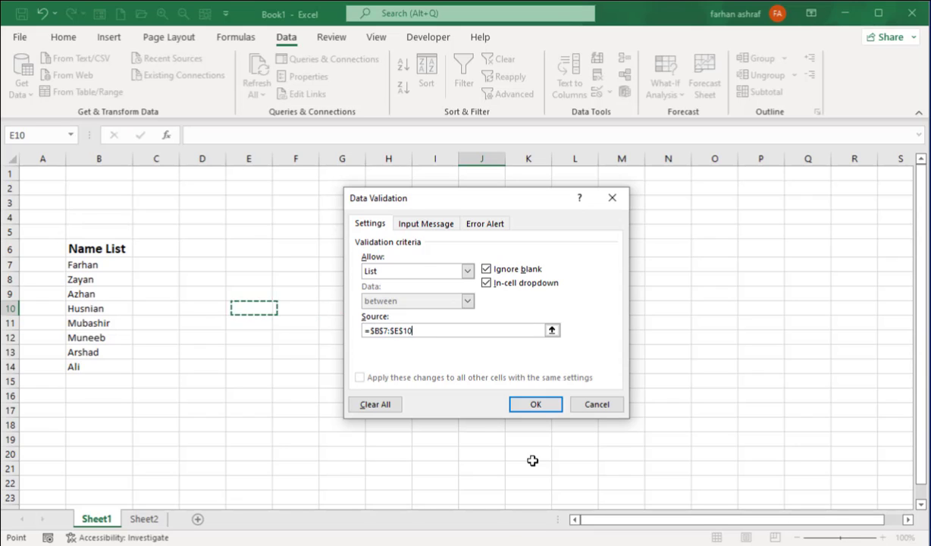
{"action": "key", "text": "Left"}
{"action": "key", "text": "Left"}
{"action": "key", "text": "Left"}
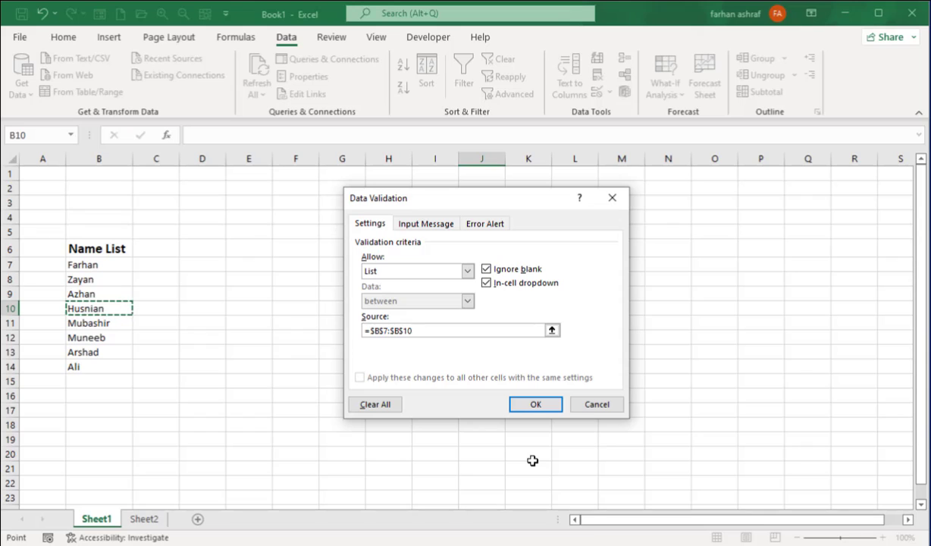
{"action": "key", "text": "Down"}
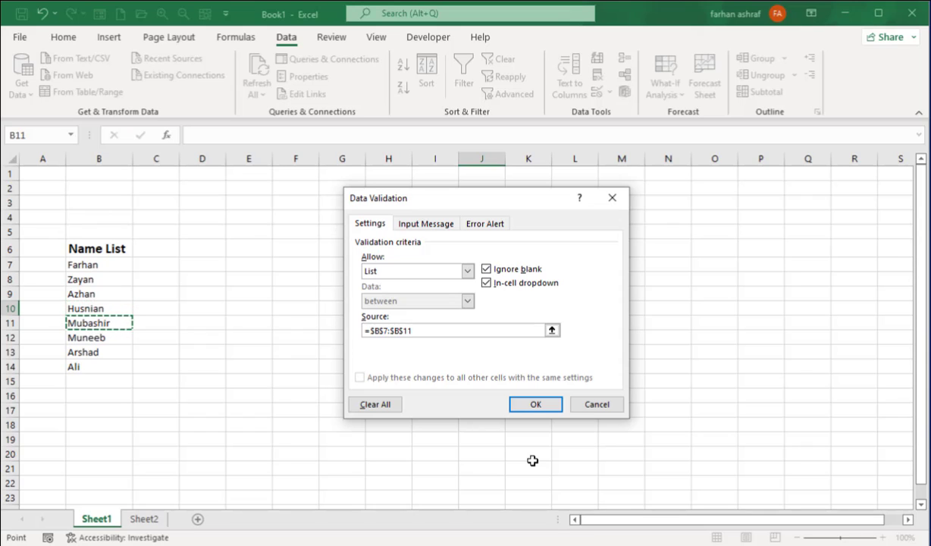
{"action": "key", "text": "Down"}
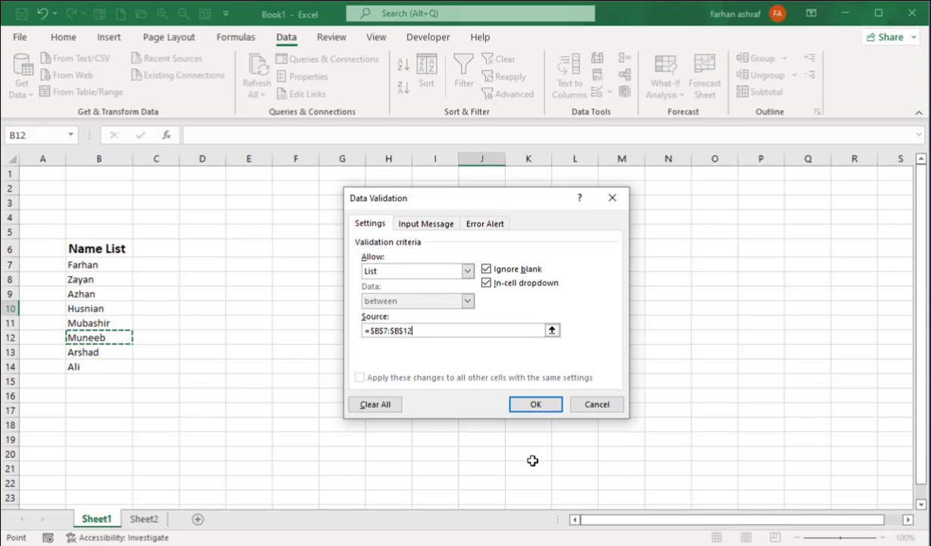
Apply the list validation and test J10's dropdown of names a few times
{"action": "left_click", "coordinate": [538, 405]}
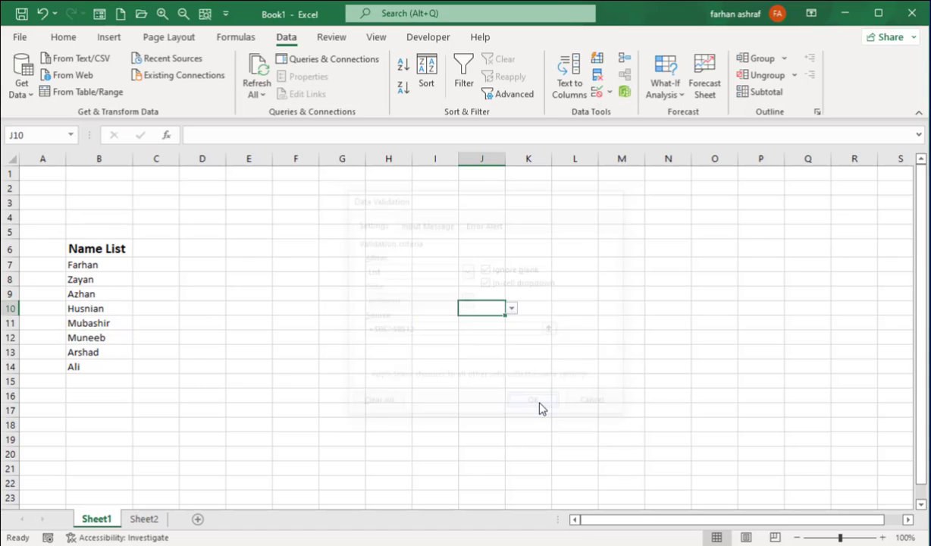
{"action": "left_click", "coordinate": [512, 308]}
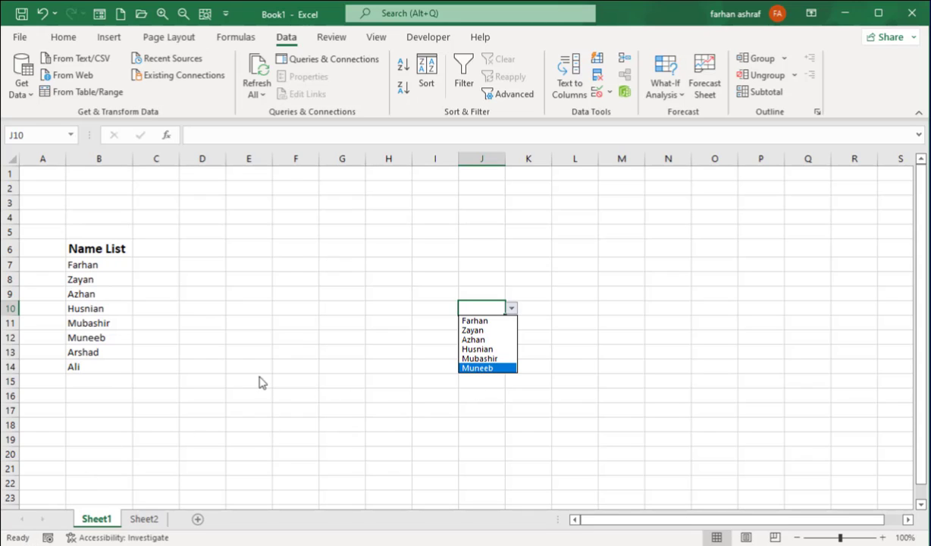
{"action": "left_click", "coordinate": [297, 351]}
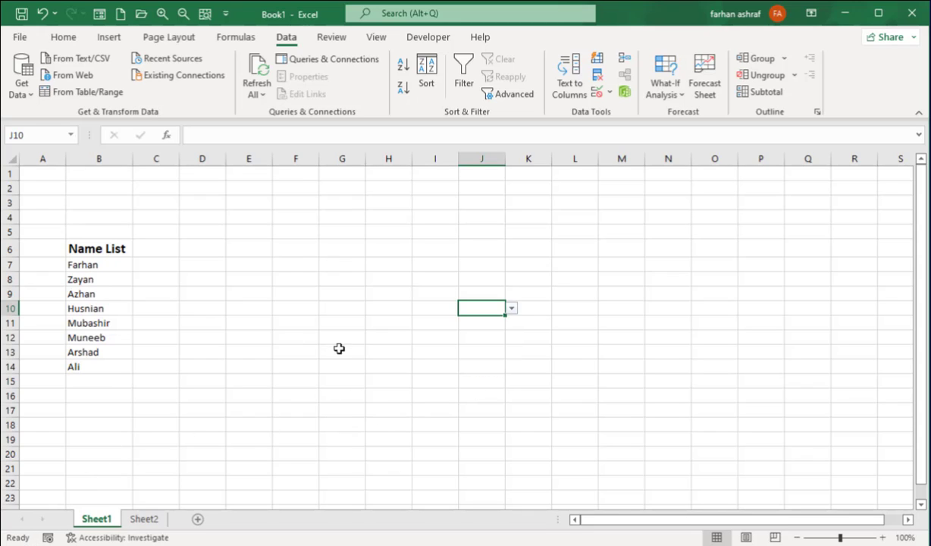
{"action": "left_click", "coordinate": [511, 310]}
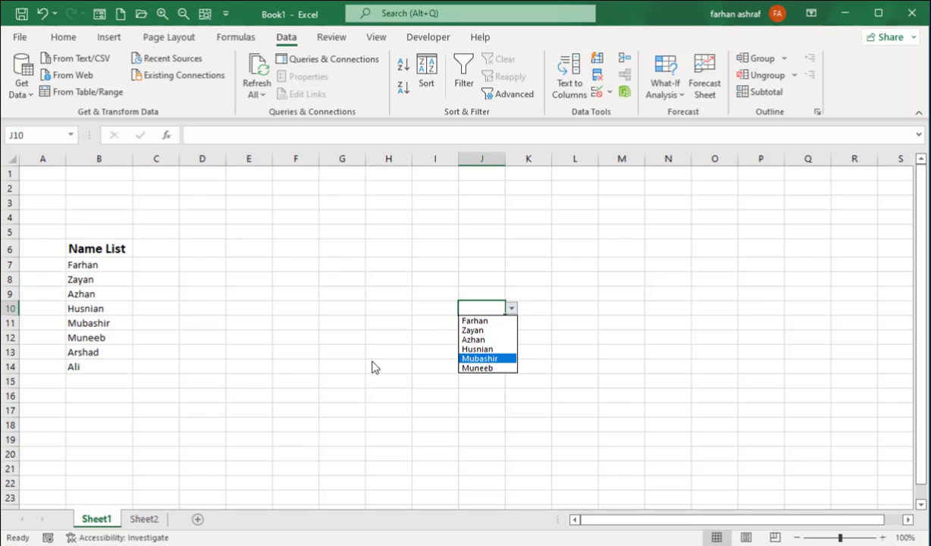
{"action": "left_click", "coordinate": [372, 367]}
{"action": "left_click", "coordinate": [513, 310]}
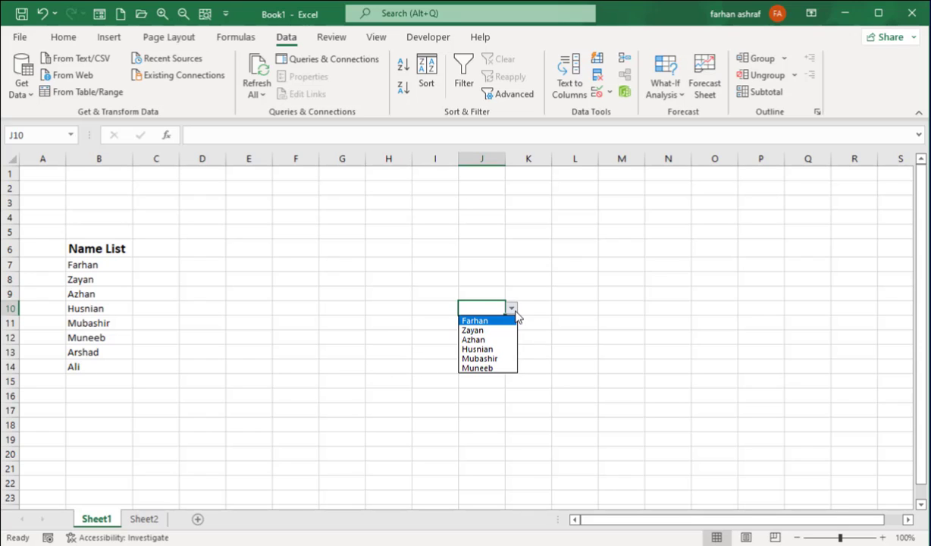
{"action": "left_click", "coordinate": [395, 316]}
Select K12 and show its dropdown list of names
{"action": "left_click", "coordinate": [309, 338]}
{"action": "left_click", "coordinate": [476, 318]}
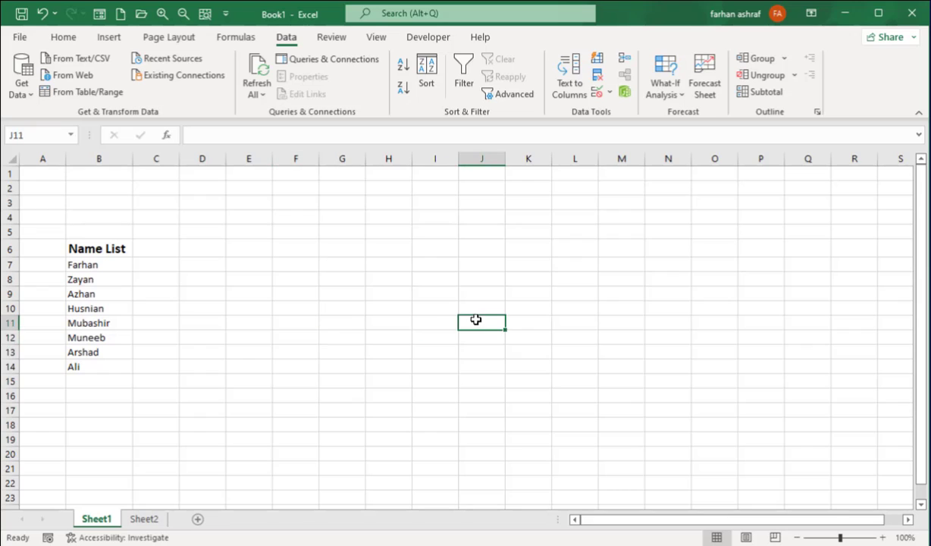
{"action": "left_click", "coordinate": [490, 335]}
{"action": "left_click", "coordinate": [512, 337]}
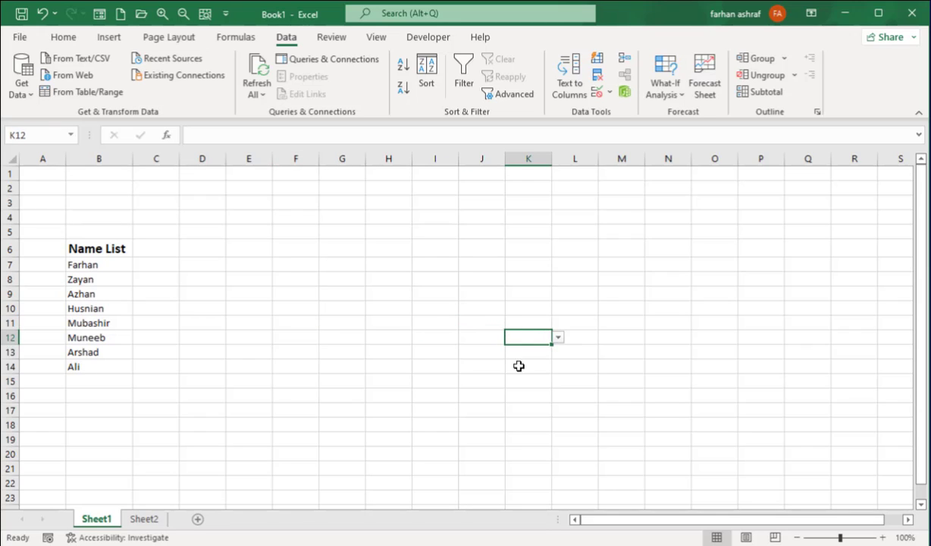
{"action": "left_click", "coordinate": [558, 339]}
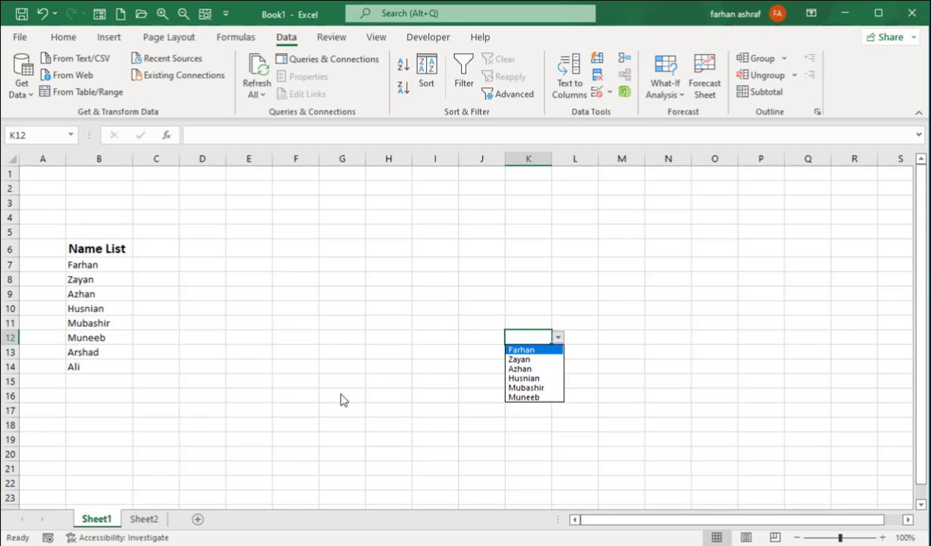